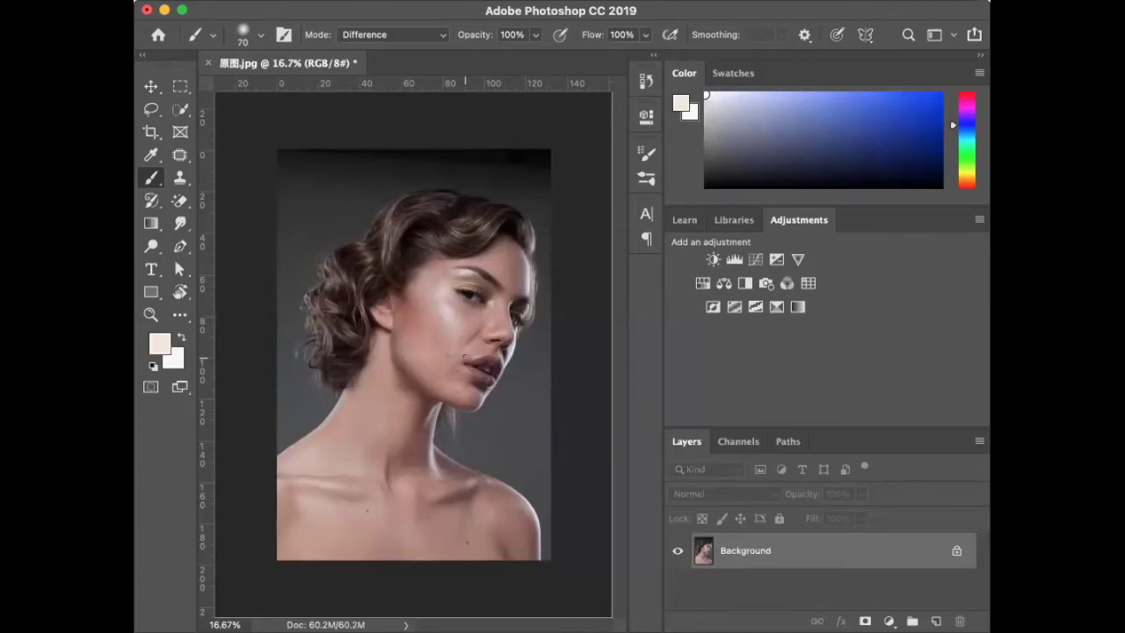
Step: Zoom in over the jaw and pan up to the acne-covered cheek, eye and lips
{"action": "scroll", "coordinate": [464, 357], "scroll_direction": "up", "scroll_amount": 1}
{"action": "scroll", "coordinate": [464, 356], "scroll_direction": "up", "scroll_amount": 2}
{"action": "scroll", "coordinate": [464, 357], "scroll_direction": "up", "scroll_amount": 3}
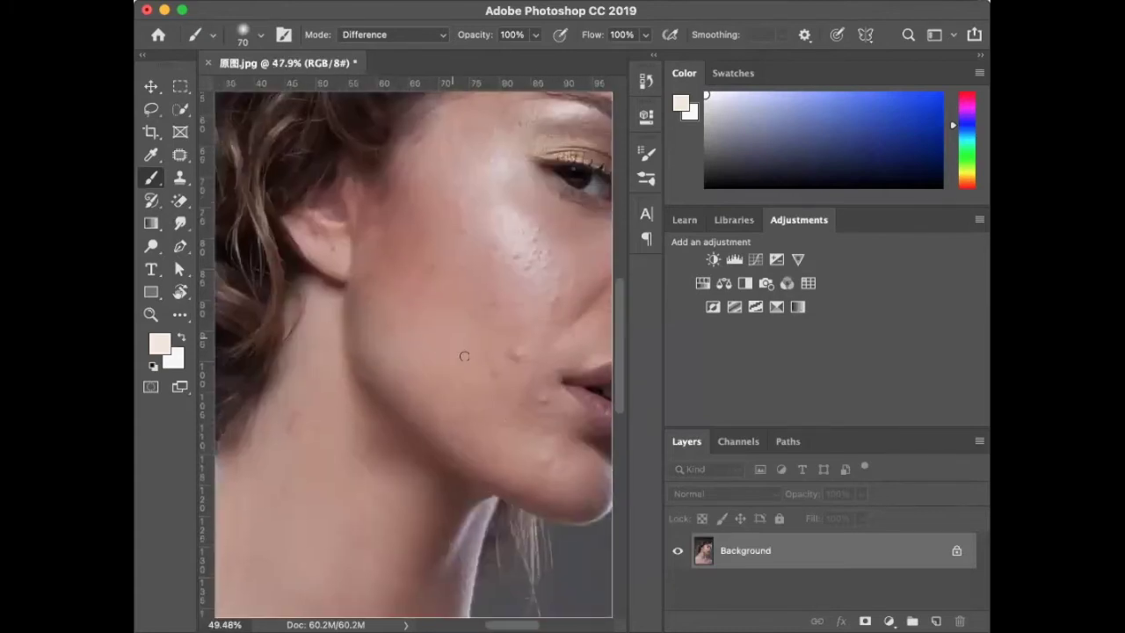
{"action": "scroll", "coordinate": [464, 356], "scroll_direction": "up", "scroll_amount": 2}
{"action": "scroll", "coordinate": [464, 356], "scroll_direction": "up", "scroll_amount": 5}
{"action": "scroll", "coordinate": [464, 356], "scroll_direction": "right", "scroll_amount": 3}
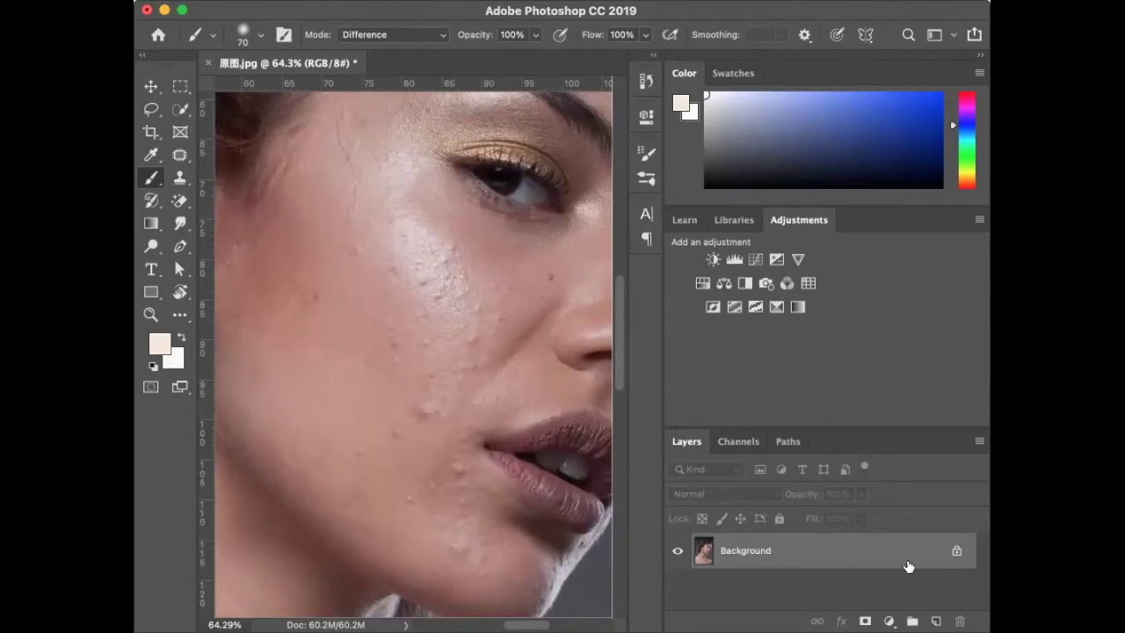
Step: Duplicate the Background layer with Ctrl+J and name the copy 祛痘
{"action": "key", "text": "ctrl+j"}
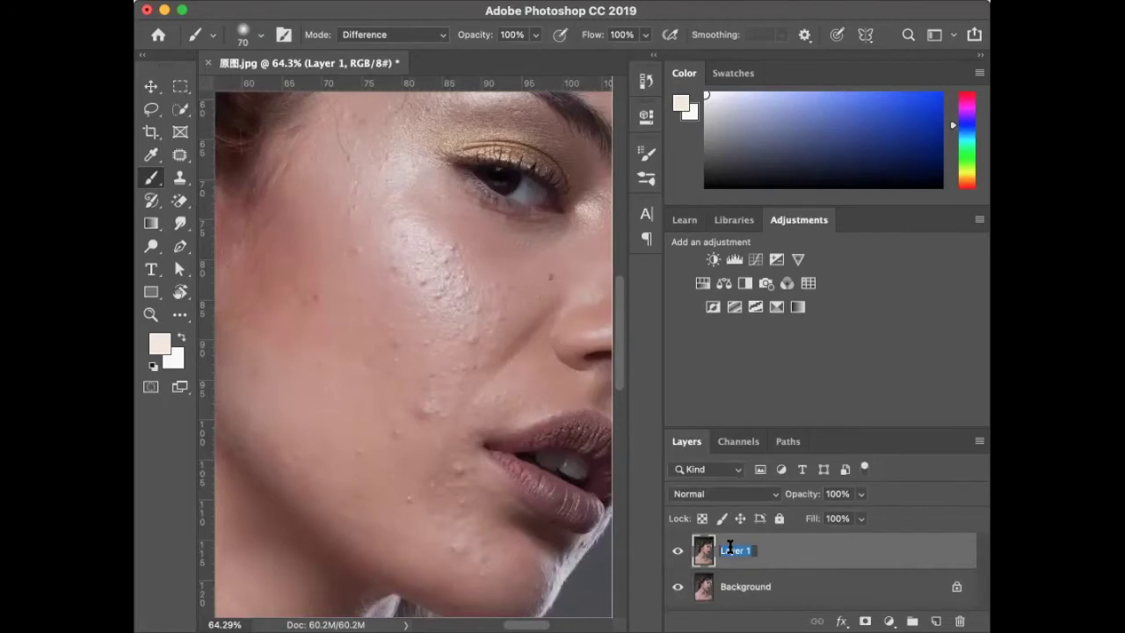
{"action": "type", "text": "qu"}
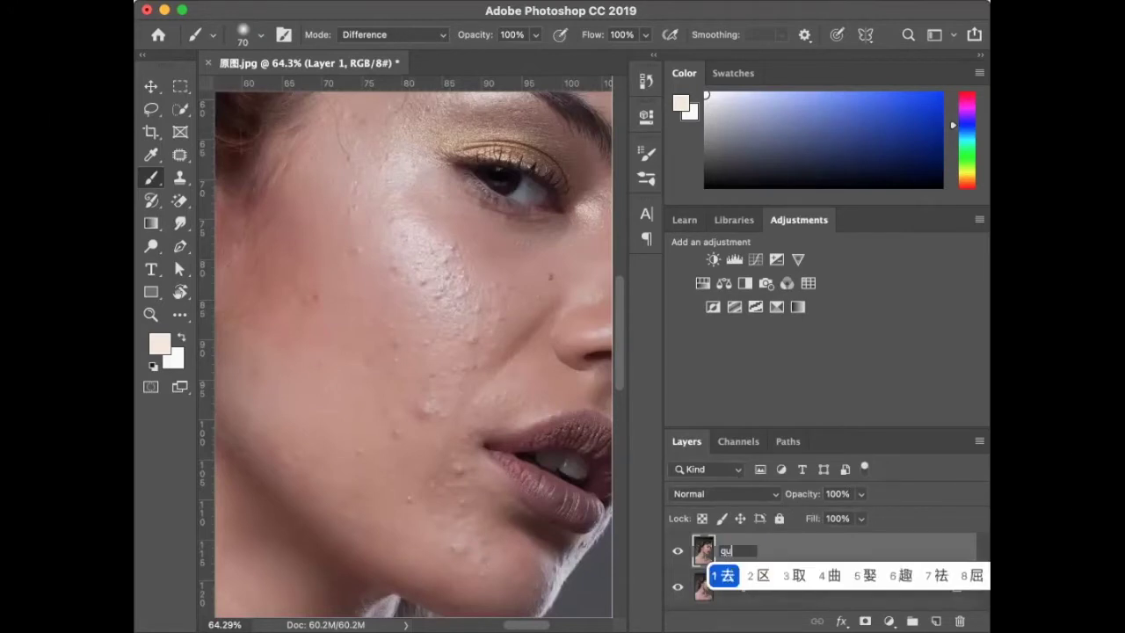
{"action": "type", "text": " dou"}
{"action": "key", "text": "space"}
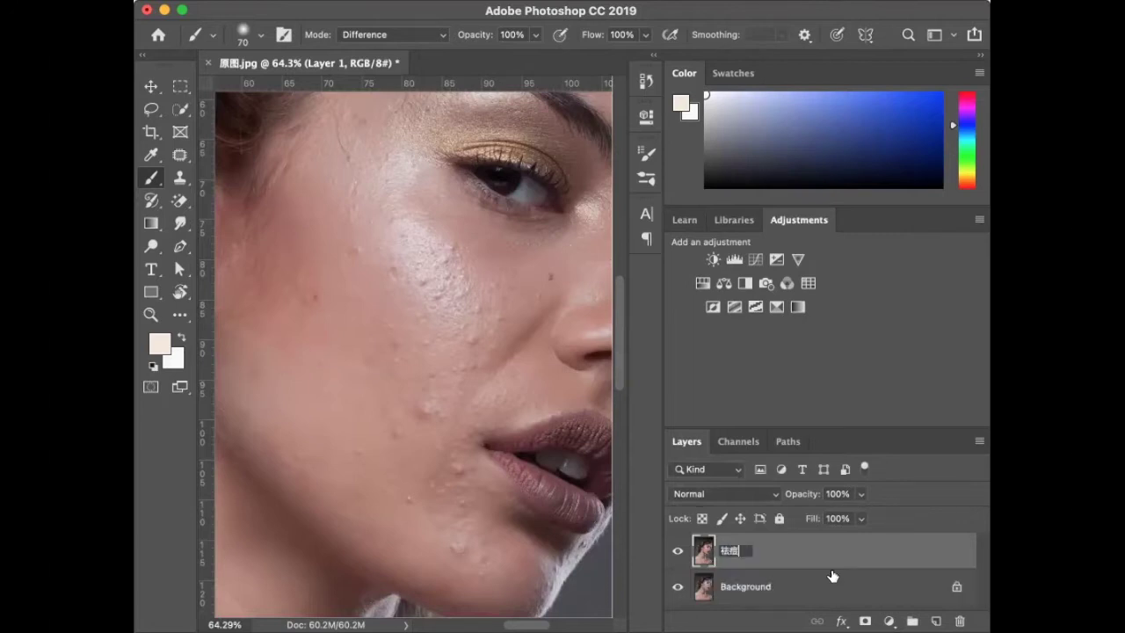
{"action": "key", "text": "Return"}
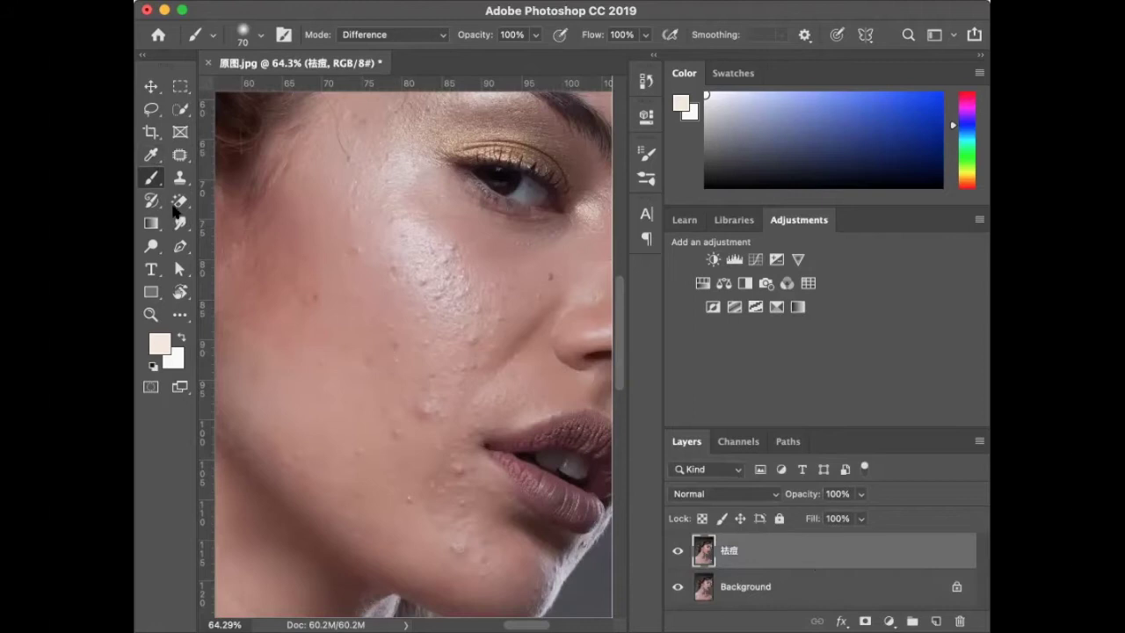
Step: Select the Spot Healing Brush and heal the individual blemishes across the cheek
{"action": "left_click_drag", "start_coordinate": [179, 156], "coordinate": [229, 154]}
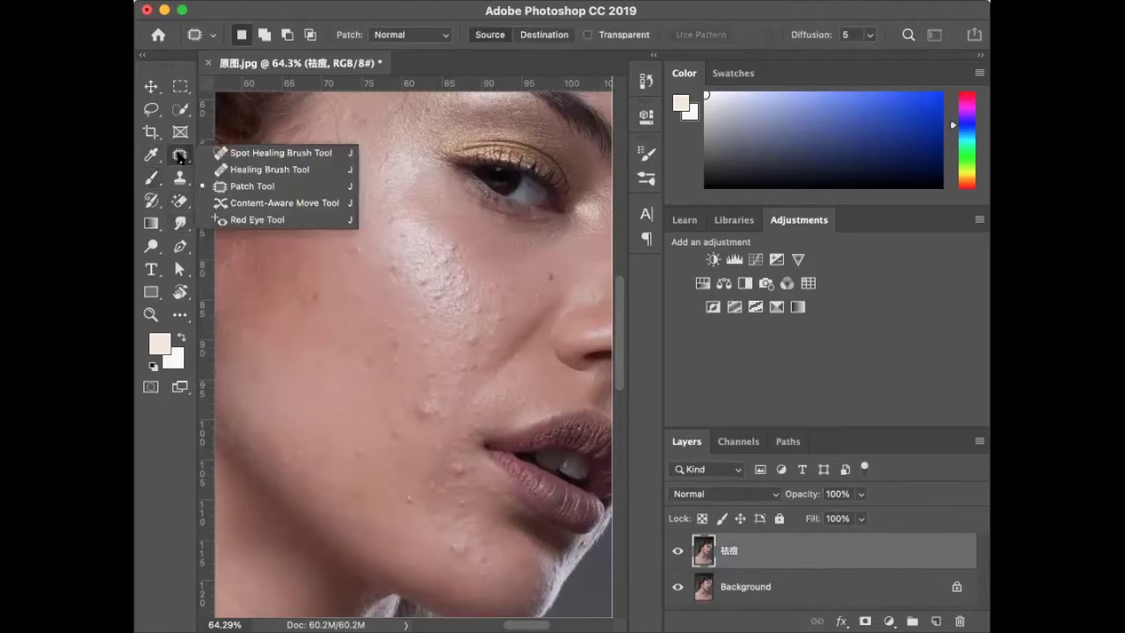
{"action": "left_click", "coordinate": [228, 155]}
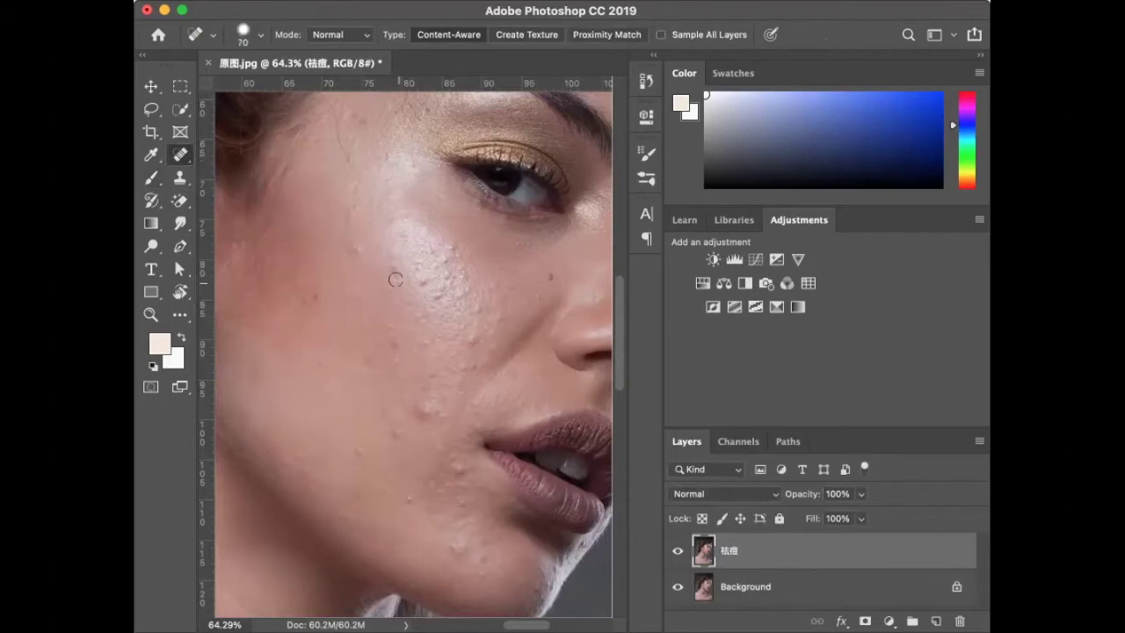
{"action": "left_click", "coordinate": [420, 406]}
{"action": "left_click", "coordinate": [453, 473]}
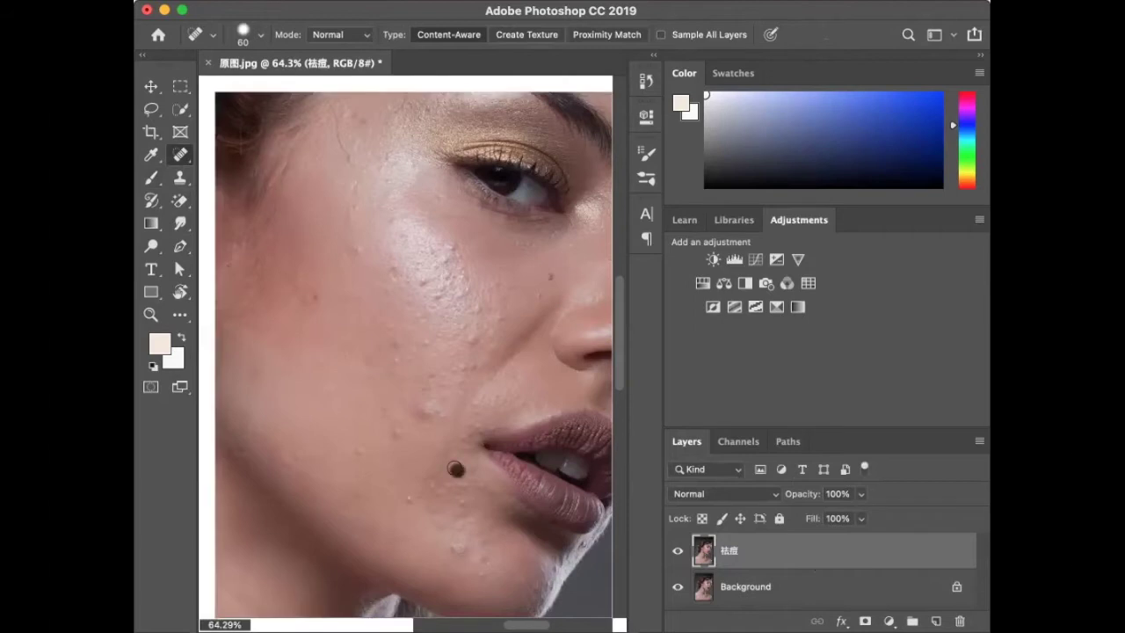
{"action": "left_click", "coordinate": [469, 336]}
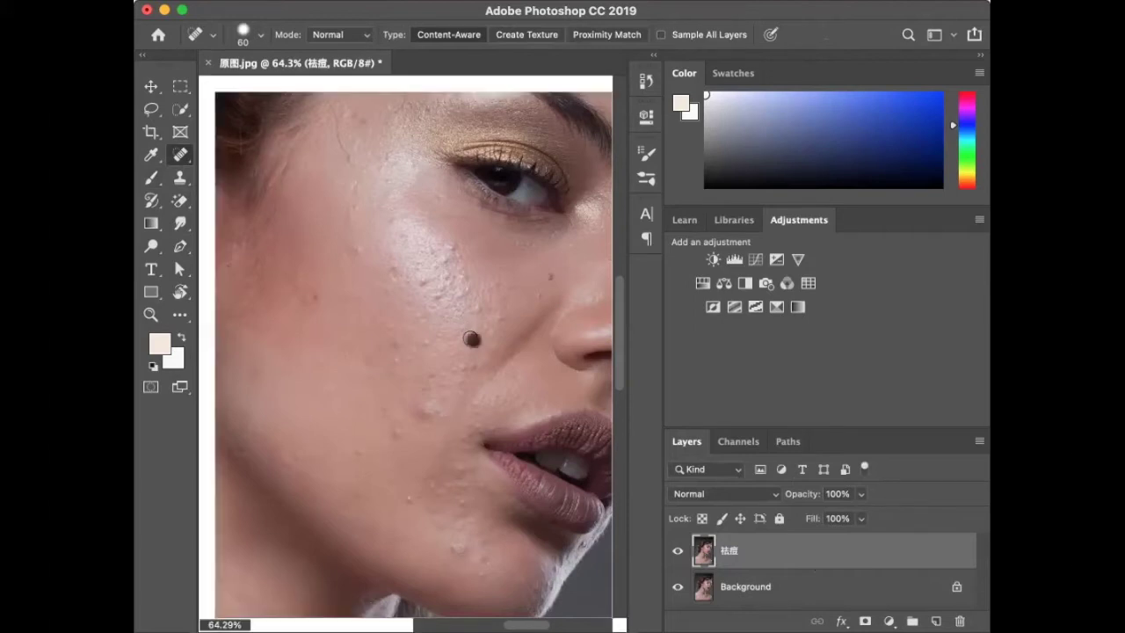
{"action": "left_click", "coordinate": [476, 306]}
{"action": "left_click", "coordinate": [452, 245]}
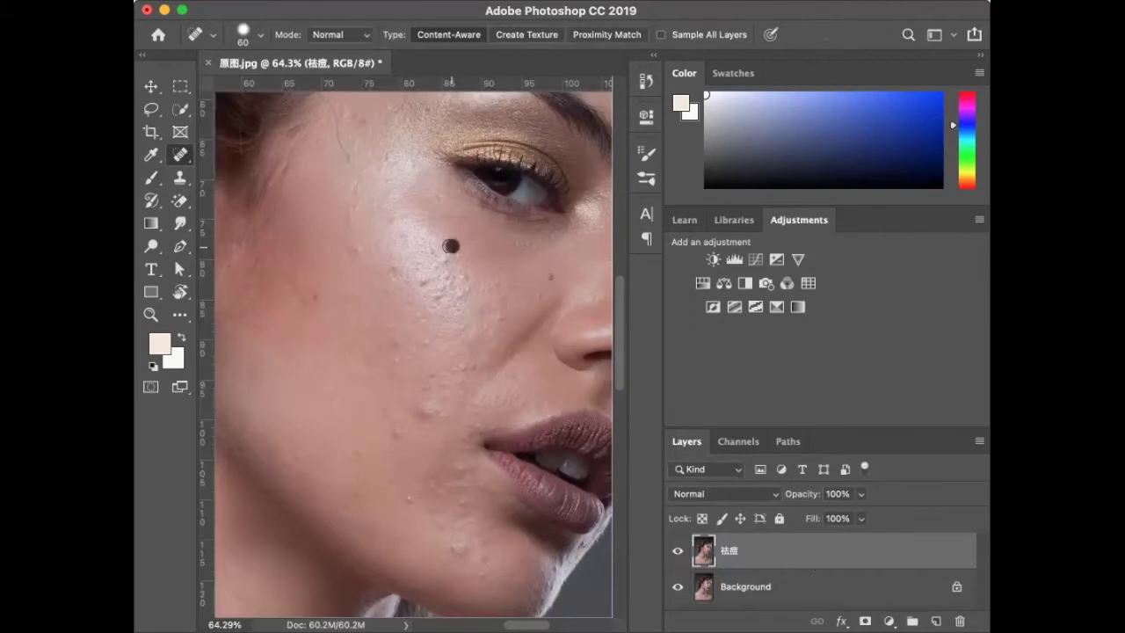
{"action": "left_click", "coordinate": [391, 266]}
{"action": "left_click", "coordinate": [341, 246]}
Step: Heal the lower-cheek and chin blemishes, then sweep an enlarged brush over the whole cheek
{"action": "left_click", "coordinate": [421, 407]}
{"action": "left_click", "coordinate": [459, 499]}
{"action": "left_click", "coordinate": [481, 482]}
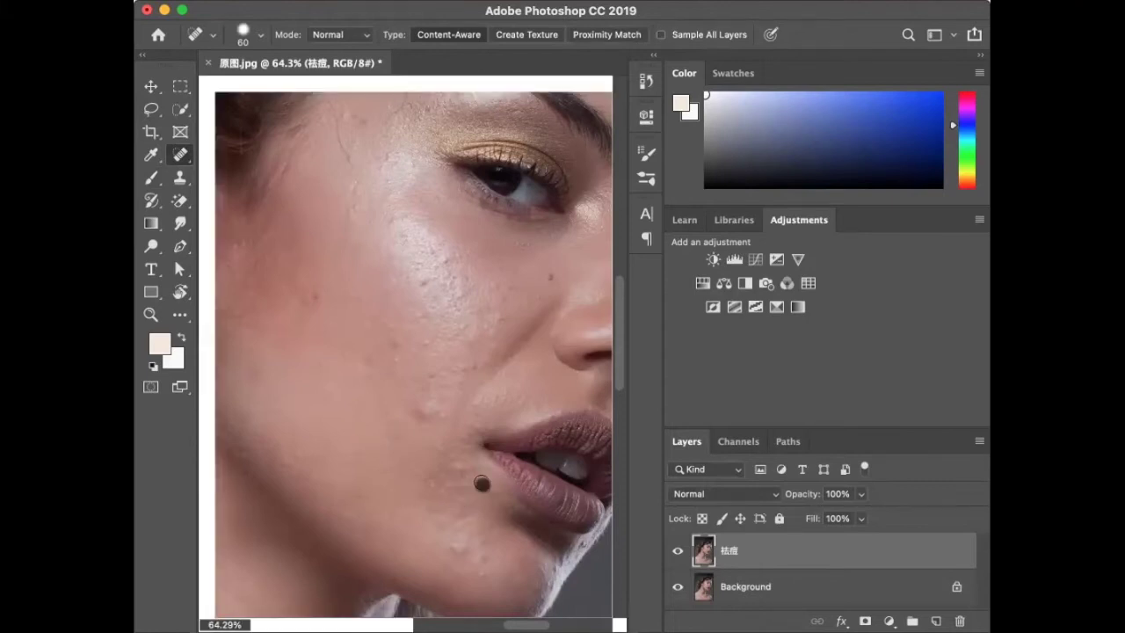
{"action": "left_click", "coordinate": [442, 466]}
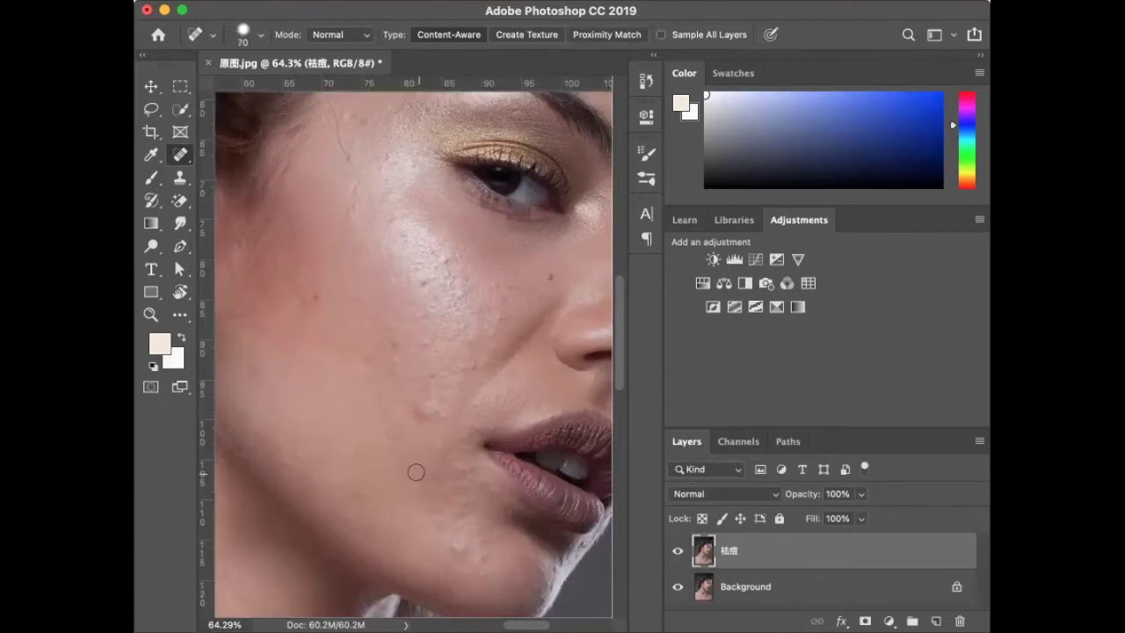
{"action": "left_click", "coordinate": [404, 312]}
{"action": "left_click", "coordinate": [494, 378]}
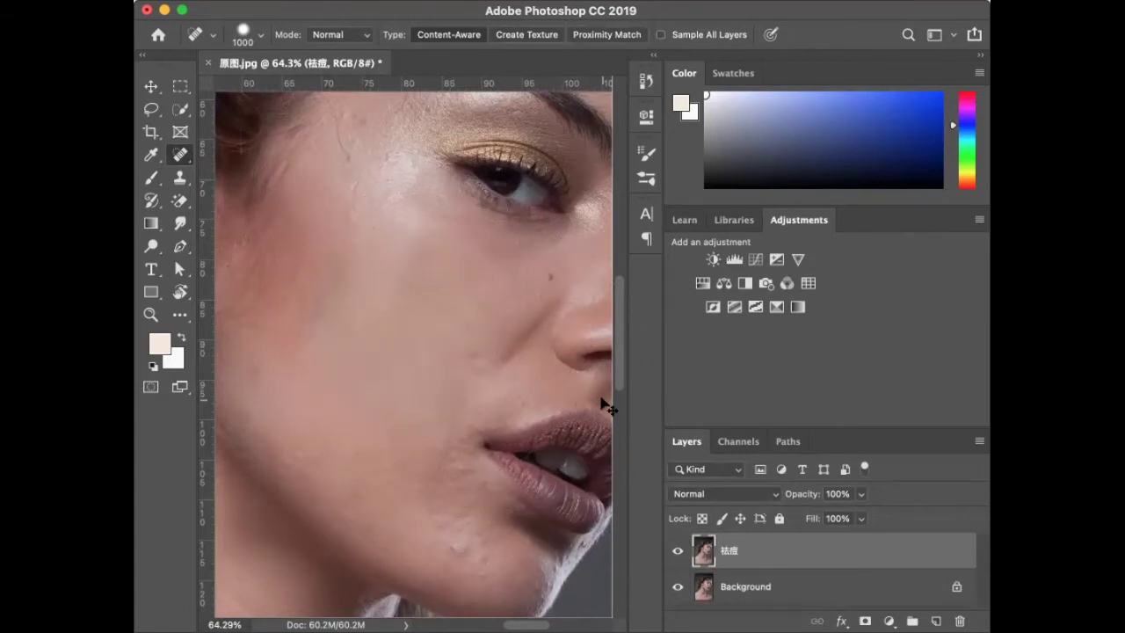
Step: Undo the broad cheek heal and fix the remaining cheek spots with a smaller brush
{"action": "key", "text": "ctrl+z"}
{"action": "key", "text": "bracketleft"}
{"action": "key", "text": "bracketleft"}
{"action": "key", "text": "bracketleft"}
{"action": "key", "text": "bracketleft"}
{"action": "key", "text": "bracketleft"}
{"action": "key", "text": "bracketleft"}
{"action": "left_click", "coordinate": [430, 400]}
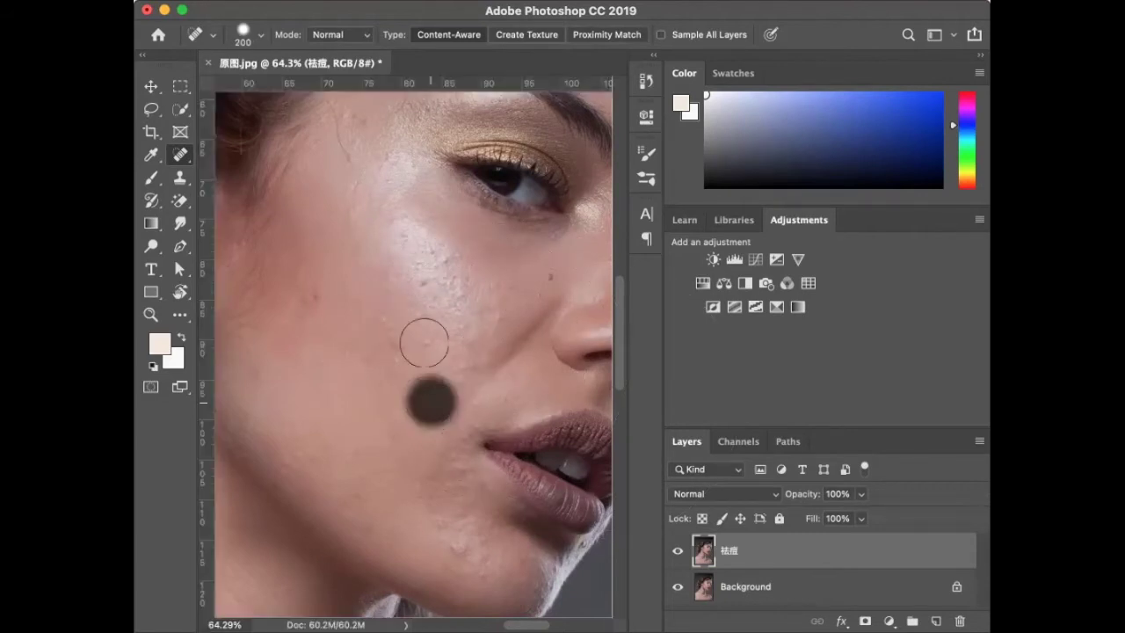
{"action": "key", "text": "bracketleft"}
{"action": "key", "text": "bracketleft"}
{"action": "key", "text": "bracketleft"}
{"action": "left_click", "coordinate": [423, 340]}
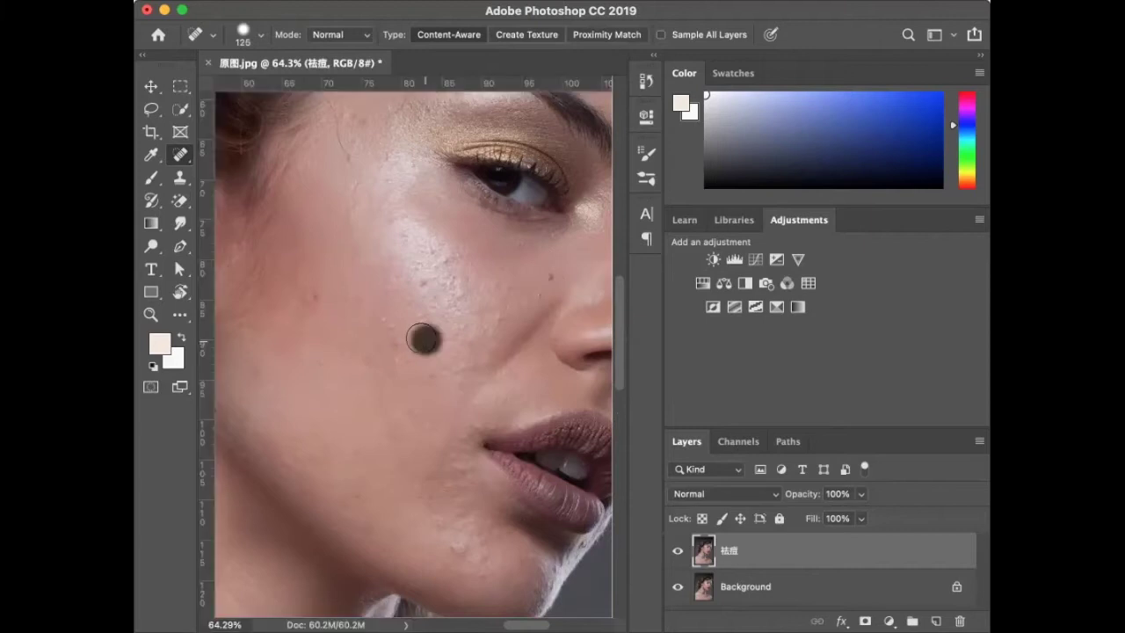
{"action": "left_click", "coordinate": [383, 333]}
{"action": "left_click", "coordinate": [387, 311]}
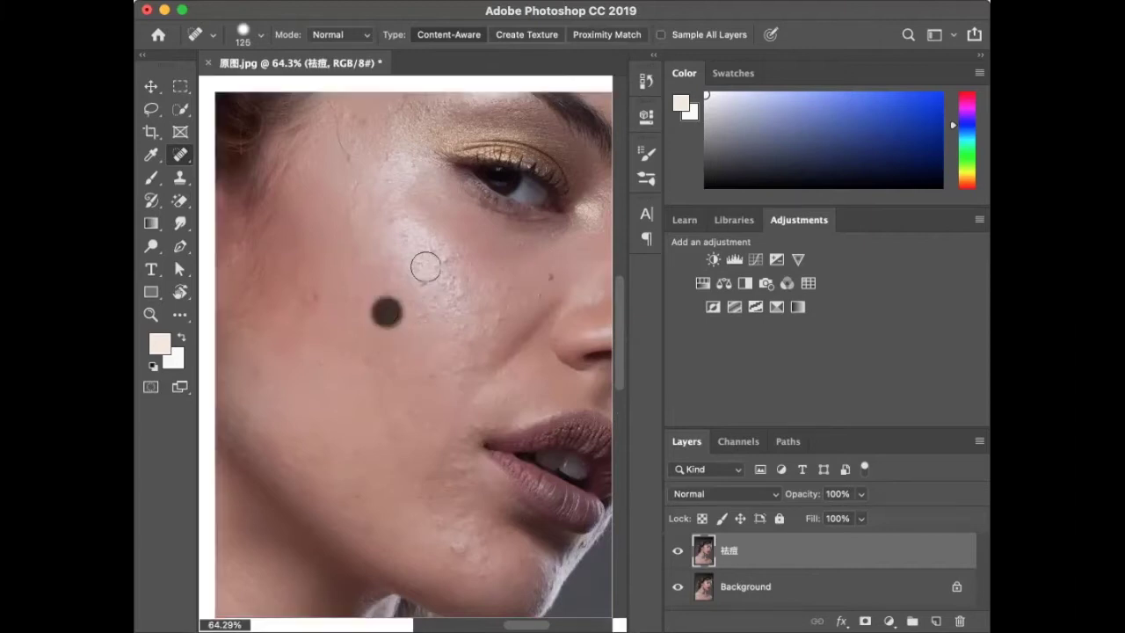
{"action": "left_click", "coordinate": [422, 266]}
Step: Shrink the brush further and scroll around to review the healed face
{"action": "key", "text": "bracketleft"}
{"action": "key", "text": "bracketleft"}
{"action": "key", "text": "bracketleft"}
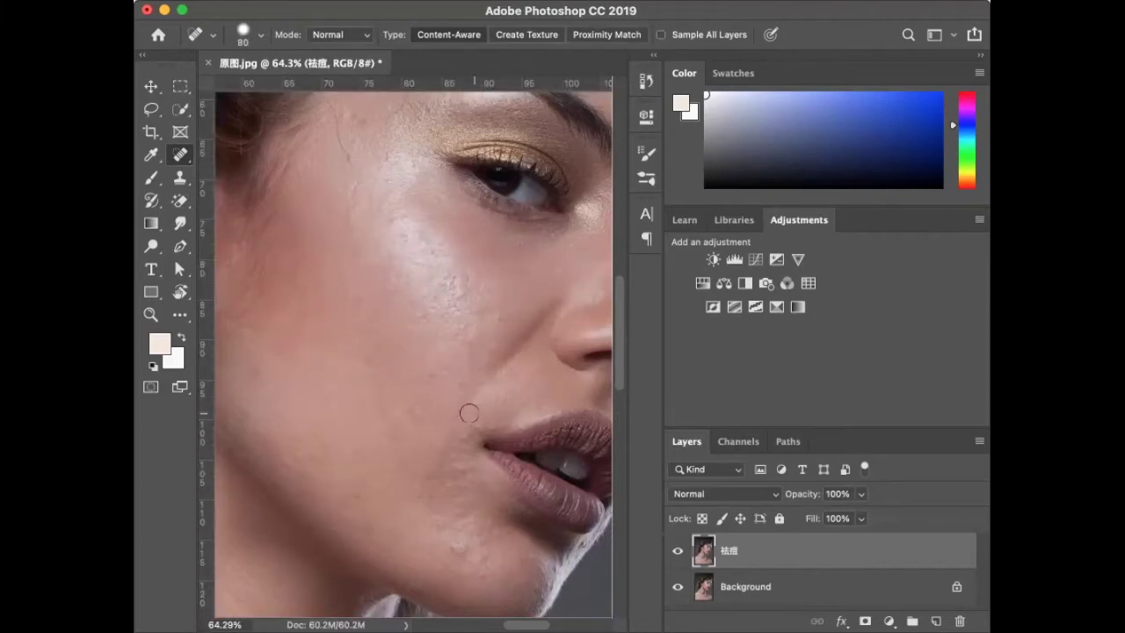
{"action": "key", "text": "bracketleft"}
{"action": "key", "text": "bracketleft"}
{"action": "key", "text": "bracketleft"}
{"action": "scroll", "coordinate": [469, 413], "scroll_direction": "up", "scroll_amount": 5}
{"action": "scroll", "coordinate": [469, 413], "scroll_direction": "right", "scroll_amount": 5}
{"action": "scroll", "coordinate": [469, 413], "scroll_direction": "down", "scroll_amount": 2}
{"action": "scroll", "coordinate": [468, 413], "scroll_direction": "down", "scroll_amount": 2}
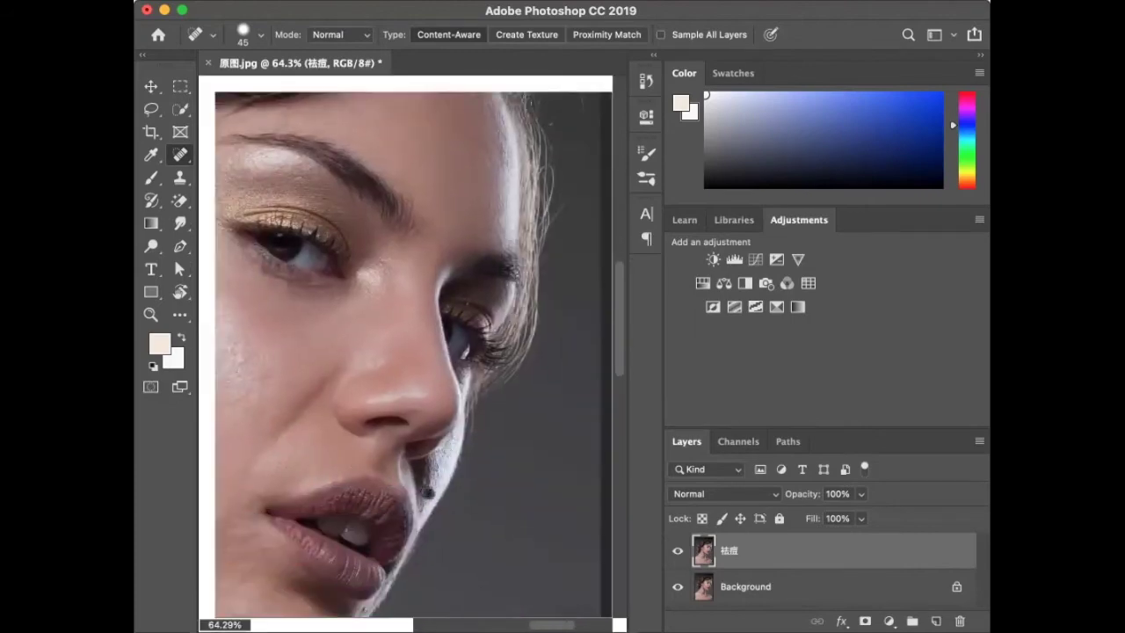
{"action": "scroll", "coordinate": [344, 482], "scroll_direction": "down", "scroll_amount": 2}
{"action": "scroll", "coordinate": [467, 434], "scroll_direction": "left", "scroll_amount": 3}
{"action": "scroll", "coordinate": [383, 325], "scroll_direction": "up", "scroll_amount": 2}
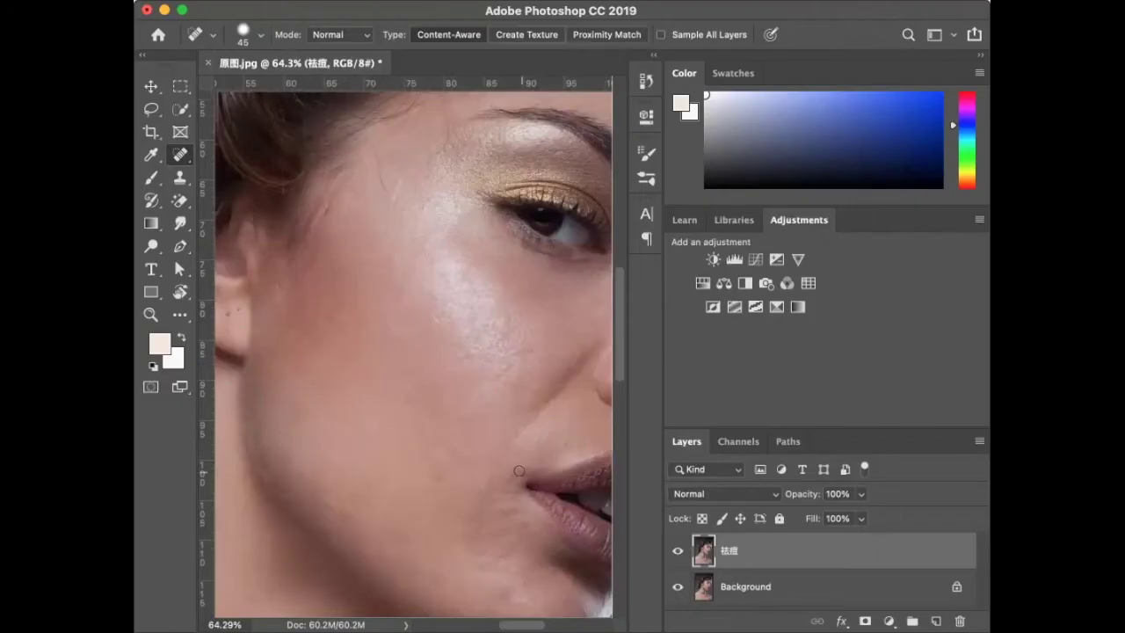
{"action": "scroll", "coordinate": [449, 452], "scroll_direction": "down", "scroll_amount": 3}
{"action": "scroll", "coordinate": [326, 252], "scroll_direction": "down", "scroll_amount": 5}
Step: Copy the 祛痘 layer to a new top layer named 除斑 and select the Patch Tool
{"action": "scroll", "coordinate": [525, 531], "scroll_direction": "down", "scroll_amount": 3}
{"action": "key", "text": "bracketright"}
{"action": "key", "text": "bracketright"}
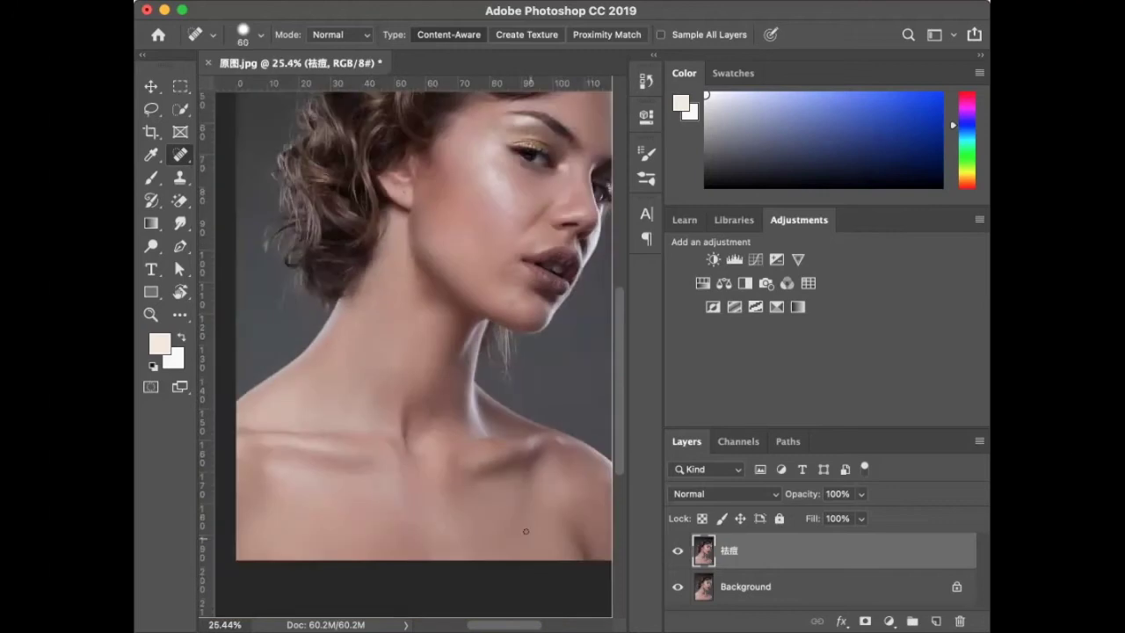
{"action": "scroll", "coordinate": [313, 471], "scroll_direction": "up", "scroll_amount": 4}
{"action": "key", "text": "ctrl+j"}
{"action": "double_click", "coordinate": [729, 550]}
{"action": "type", "text": "除斑"}
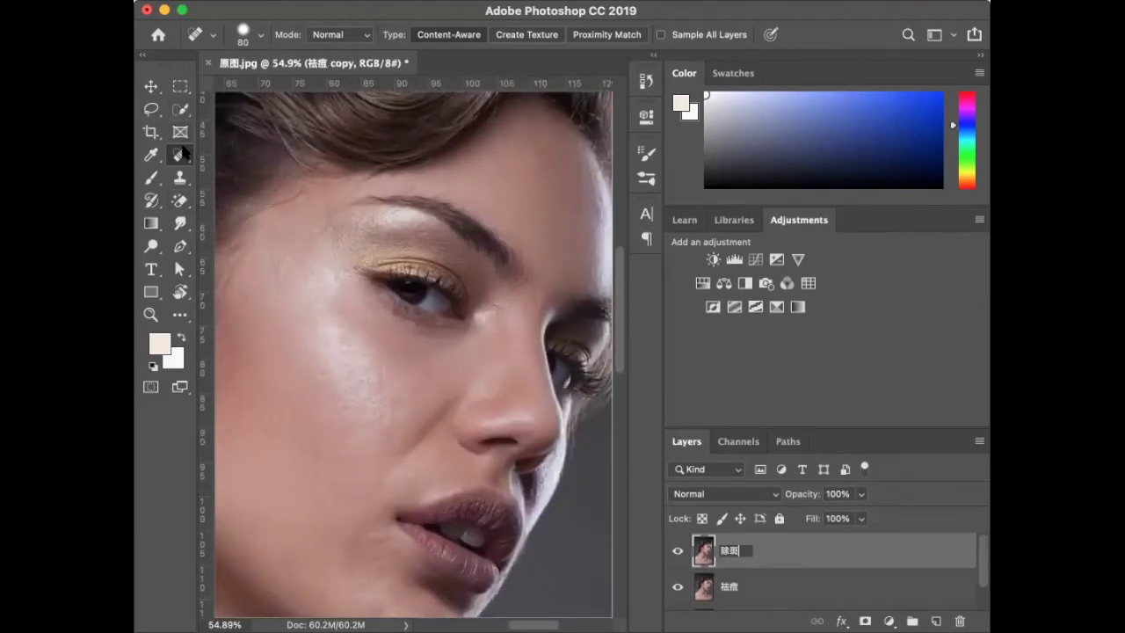
{"action": "key", "text": "Return"}
{"action": "right_click", "coordinate": [179, 155]}
{"action": "left_click", "coordinate": [235, 184]}
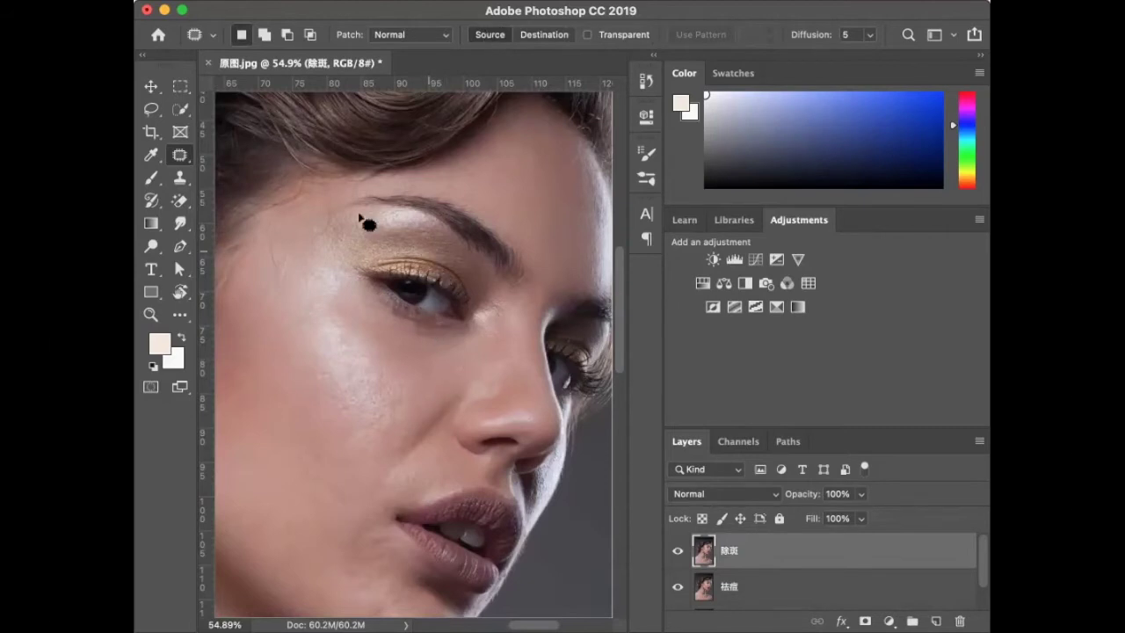
Step: Try patching the eyebrow area onto the forehead, undo both attempts, and clear the selection
{"action": "left_click_drag", "start_coordinate": [333, 216], "coordinate": [323, 212]}
{"action": "left_click_drag", "start_coordinate": [424, 211], "coordinate": [521, 188]}
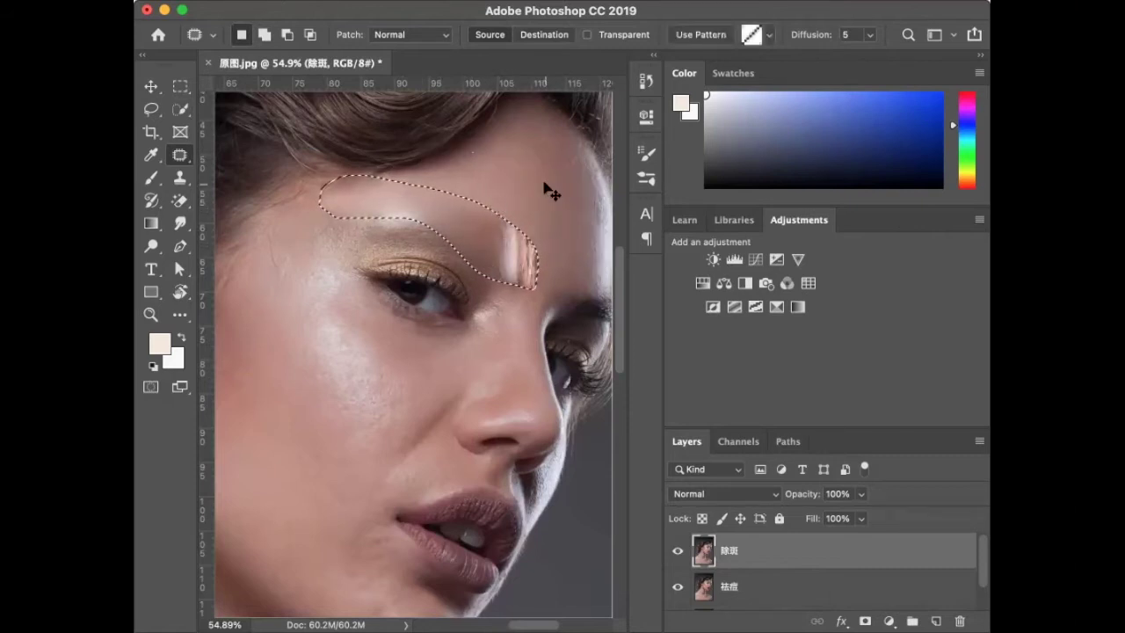
{"action": "key", "text": "ctrl+z"}
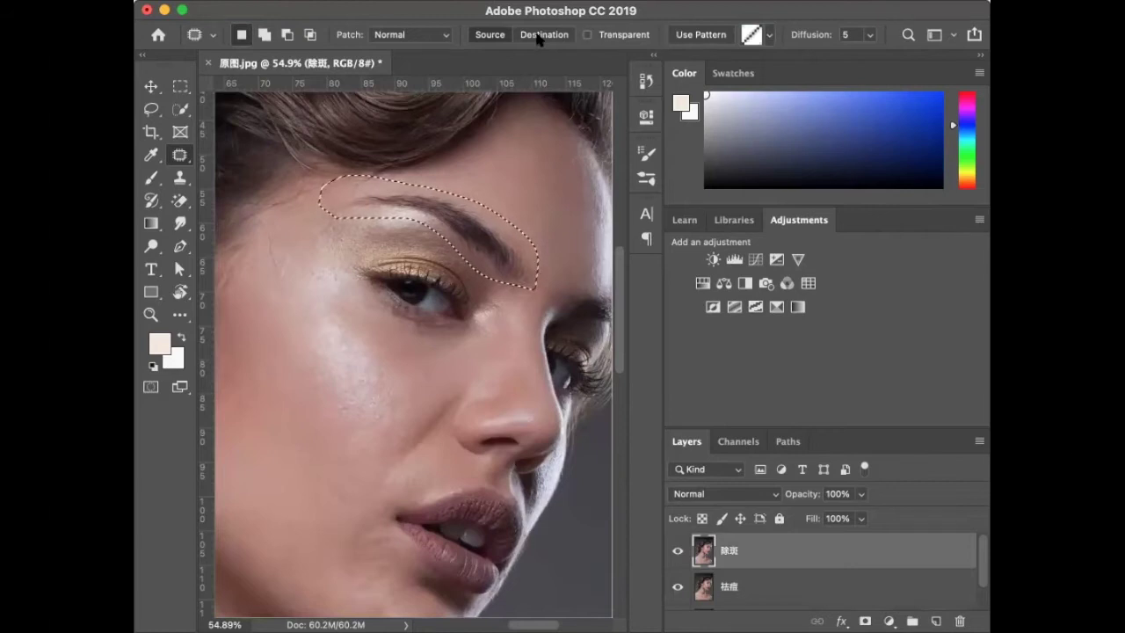
{"action": "left_click_drag", "start_coordinate": [472, 239], "coordinate": [541, 204]}
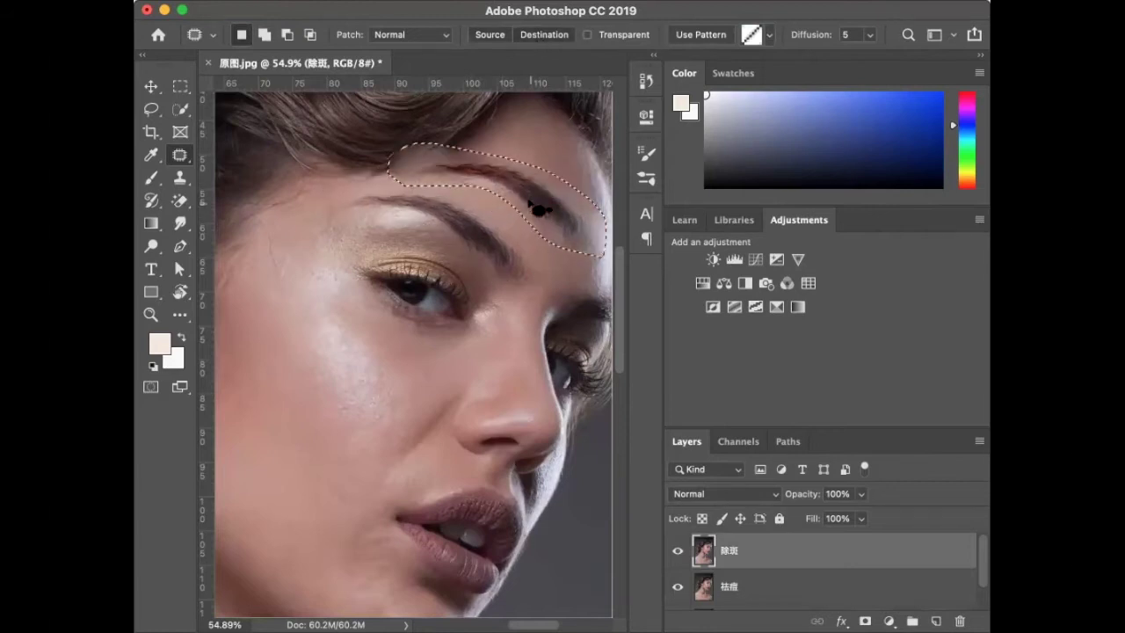
{"action": "key", "text": "ctrl+z"}
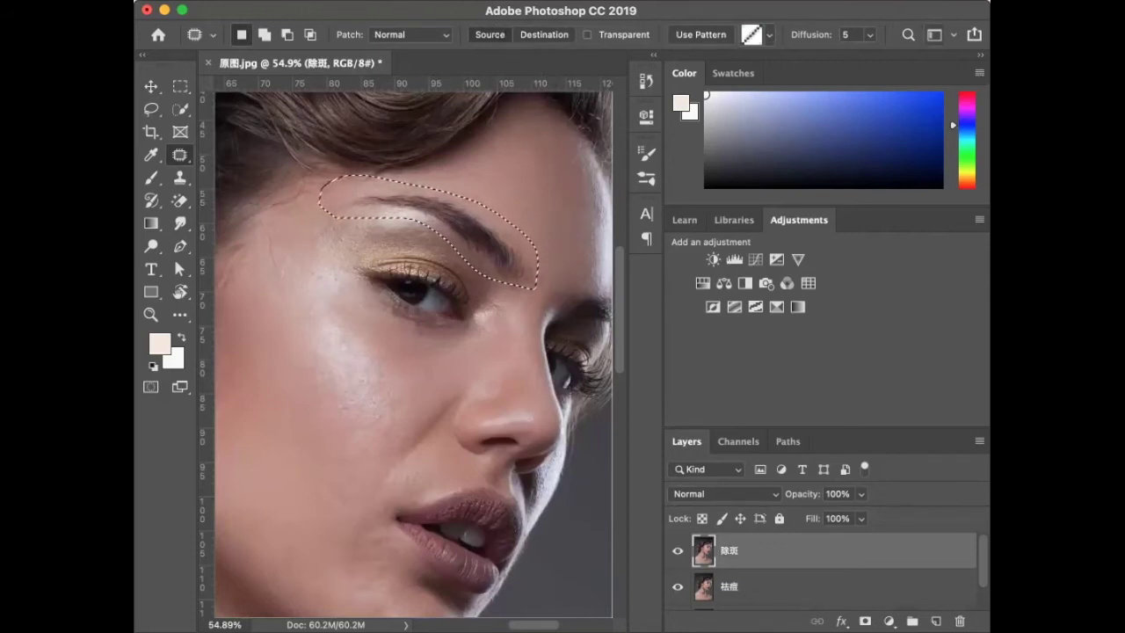
{"action": "left_click", "coordinate": [466, 402]}
Step: Patch the cheek blemishes beside the nose and begin outlining the skin beside the mouth
{"action": "mouse_move", "coordinate": [452, 393]}
{"action": "left_mouse_down"}
{"action": "mouse_move", "coordinate": [388, 444]}
{"action": "mouse_move", "coordinate": [433, 448]}
{"action": "left_mouse_up"}
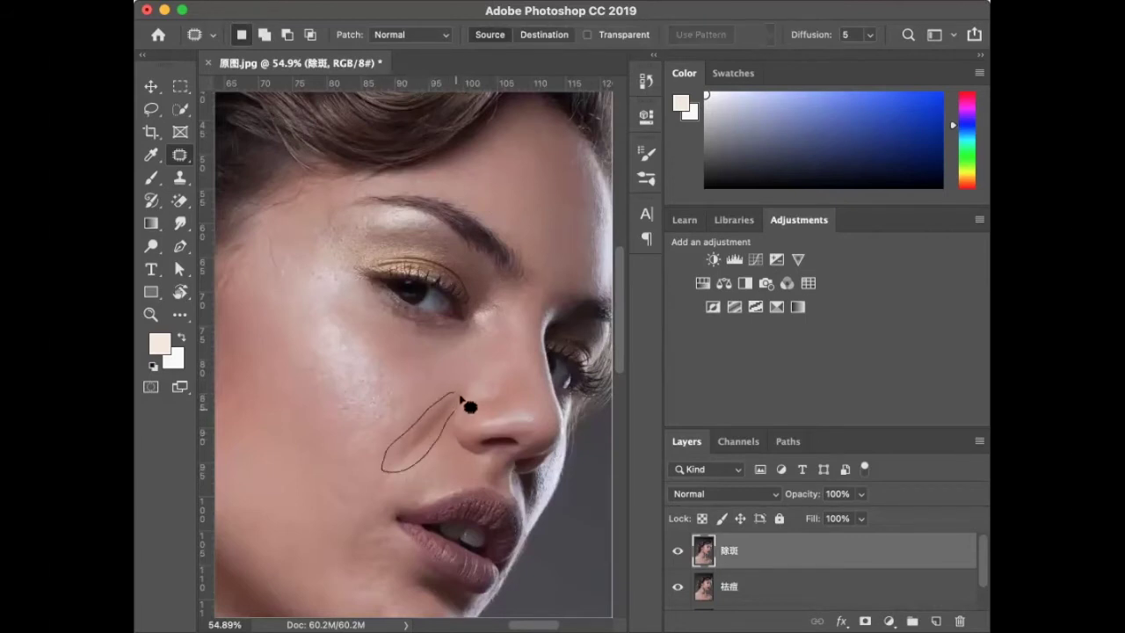
{"action": "mouse_move", "coordinate": [433, 446]}
{"action": "left_mouse_down"}
{"action": "mouse_move", "coordinate": [450, 400]}
{"action": "mouse_move", "coordinate": [417, 417]}
{"action": "left_mouse_up"}
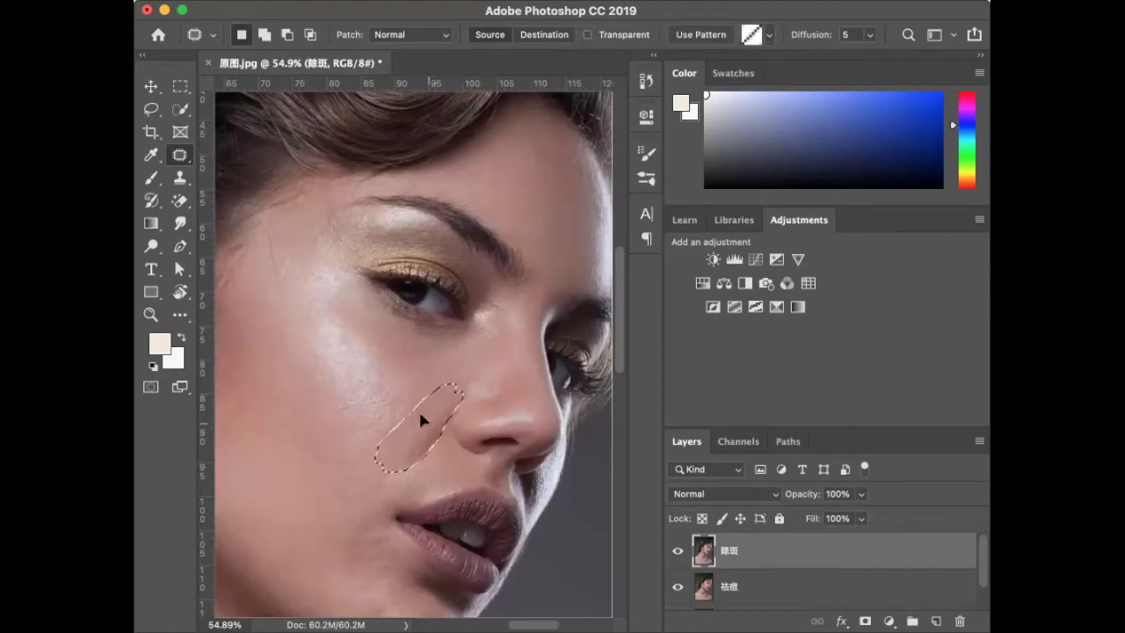
{"action": "left_click", "coordinate": [387, 488]}
{"action": "left_click_drag", "start_coordinate": [384, 468], "coordinate": [360, 552]}
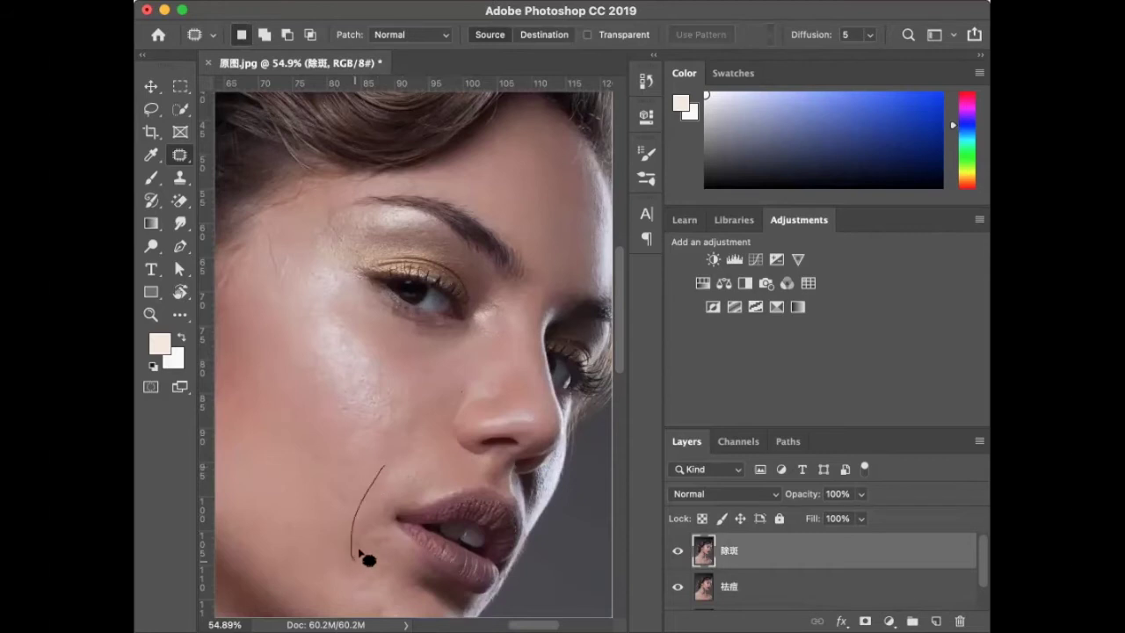
Step: Finish the mouth-side outline and patch the forehead line with clean skin
{"action": "left_click_drag", "start_coordinate": [361, 552], "coordinate": [382, 476]}
{"action": "scroll", "coordinate": [296, 356], "scroll_direction": "up", "scroll_amount": 10}
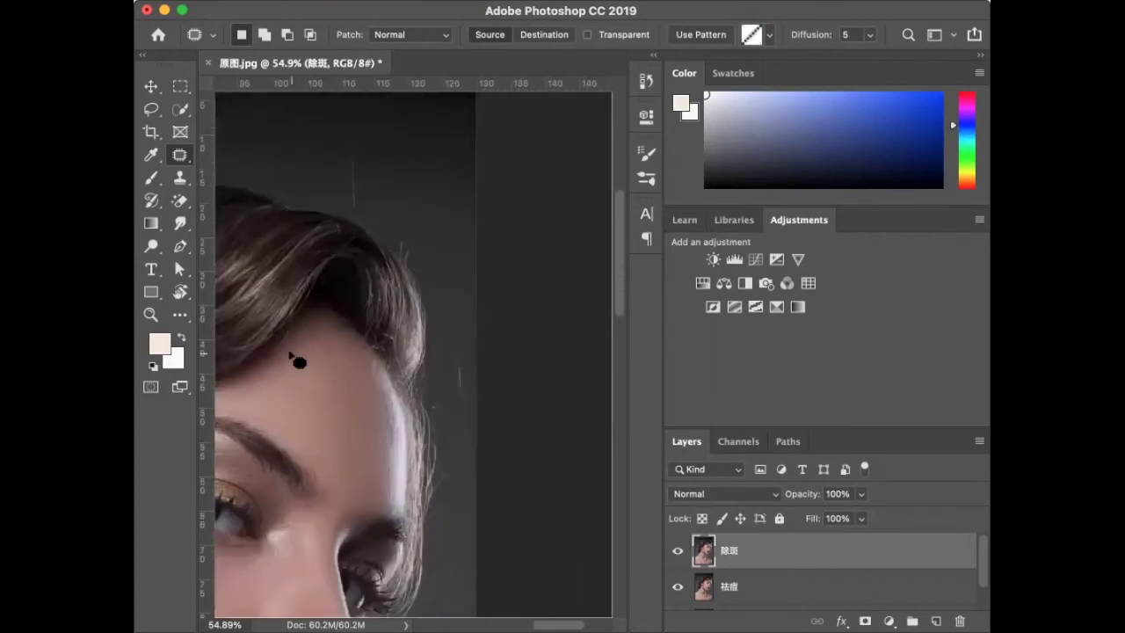
{"action": "scroll", "coordinate": [295, 360], "scroll_direction": "down", "scroll_amount": 3}
{"action": "scroll", "coordinate": [299, 362], "scroll_direction": "up", "scroll_amount": 3}
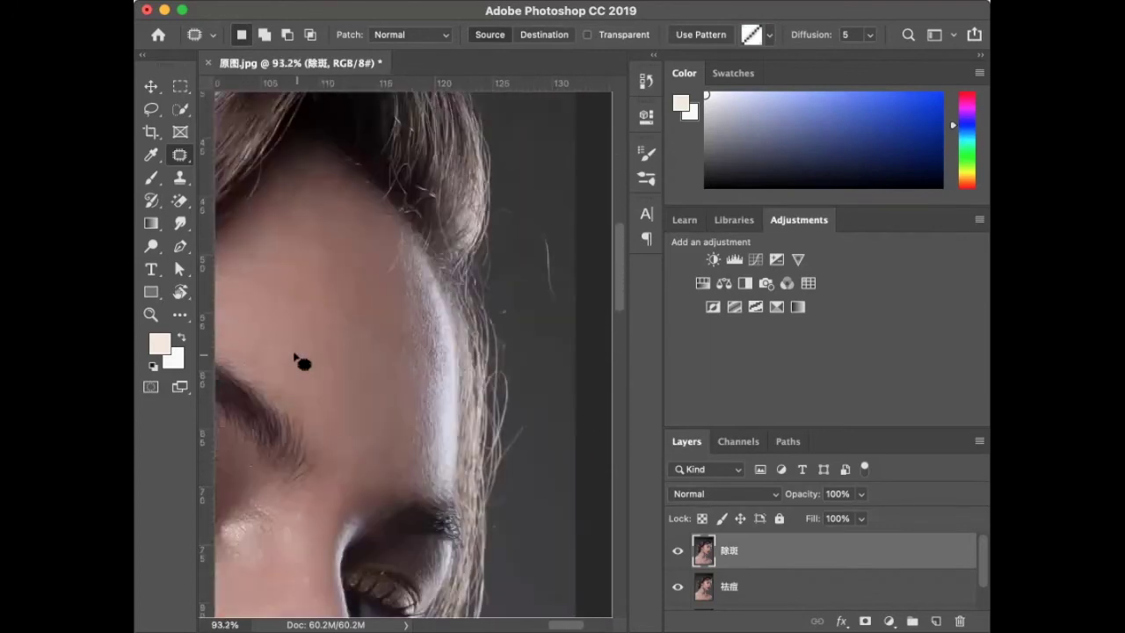
{"action": "scroll", "coordinate": [296, 356], "scroll_direction": "up", "scroll_amount": 2}
{"action": "mouse_move", "coordinate": [306, 318]}
{"action": "left_mouse_down"}
{"action": "mouse_move", "coordinate": [383, 339]}
{"action": "mouse_move", "coordinate": [384, 398]}
{"action": "left_mouse_up"}
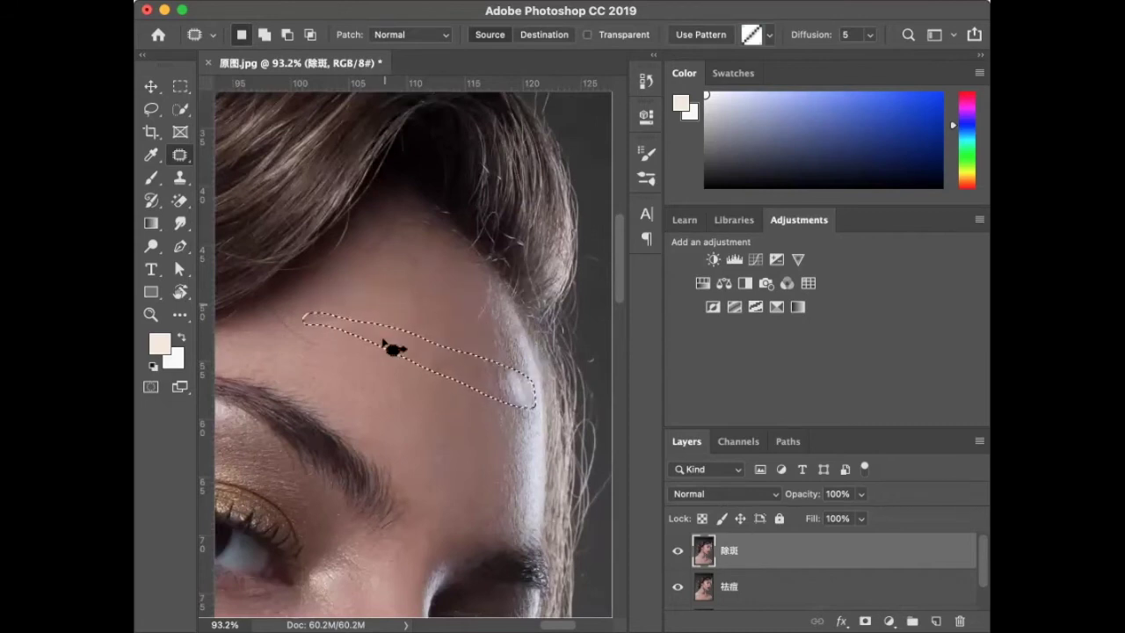
{"action": "left_click_drag", "start_coordinate": [402, 390], "coordinate": [322, 376]}
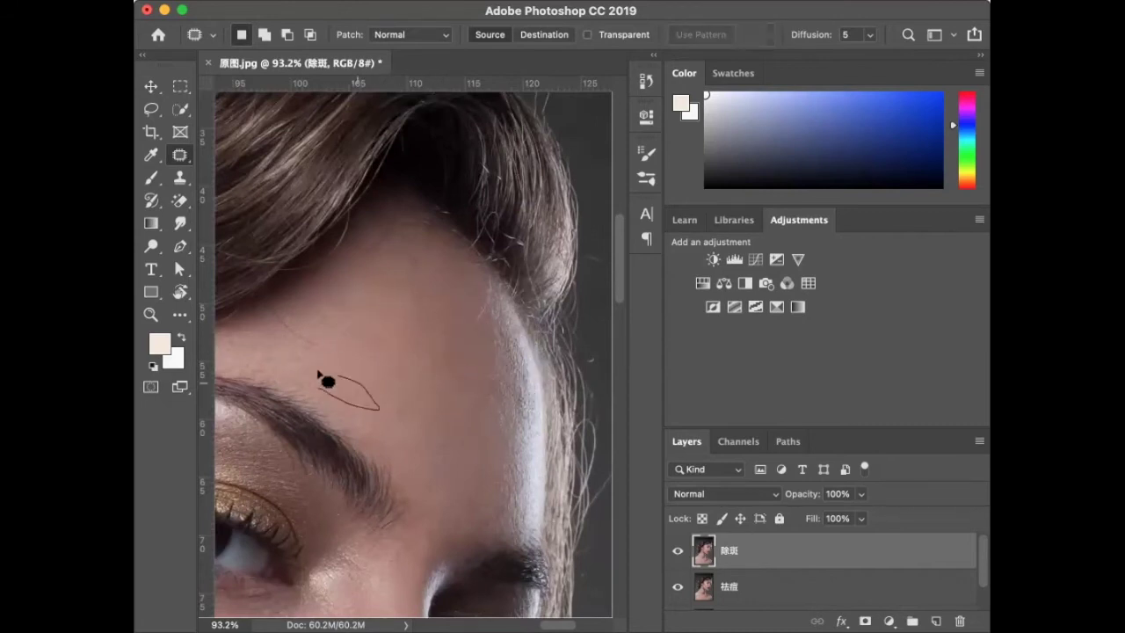
Step: Patch the neck crease onto smoother skin, redoing it once, then deselect
{"action": "scroll", "coordinate": [373, 437], "scroll_direction": "down", "scroll_amount": 5}
{"action": "scroll", "coordinate": [376, 431], "scroll_direction": "down", "scroll_amount": 2}
{"action": "scroll", "coordinate": [378, 420], "scroll_direction": "down", "scroll_amount": 1}
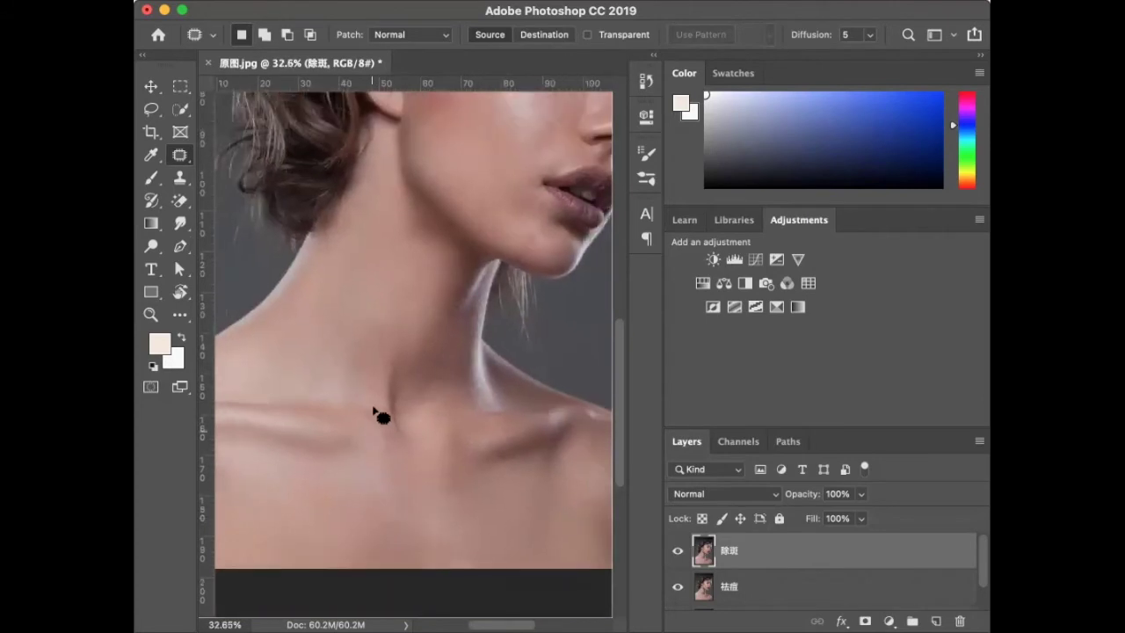
{"action": "mouse_move", "coordinate": [349, 250]}
{"action": "left_mouse_down"}
{"action": "mouse_move", "coordinate": [389, 267]}
{"action": "mouse_move", "coordinate": [351, 252]}
{"action": "left_mouse_up"}
{"action": "left_click_drag", "start_coordinate": [394, 290], "coordinate": [402, 244]}
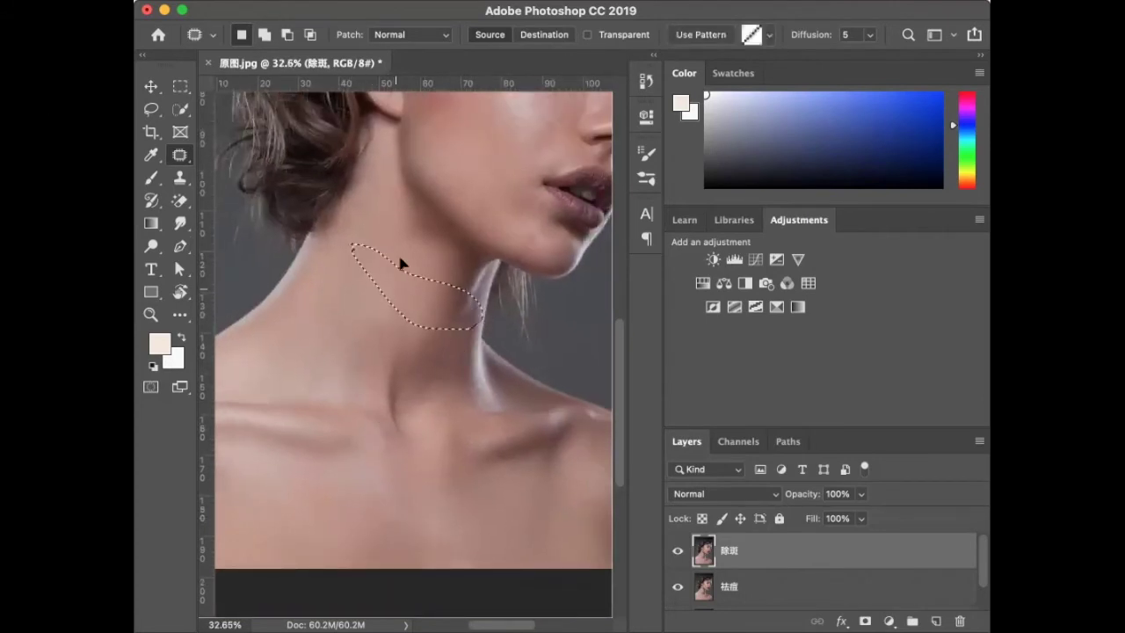
{"action": "left_click", "coordinate": [402, 376]}
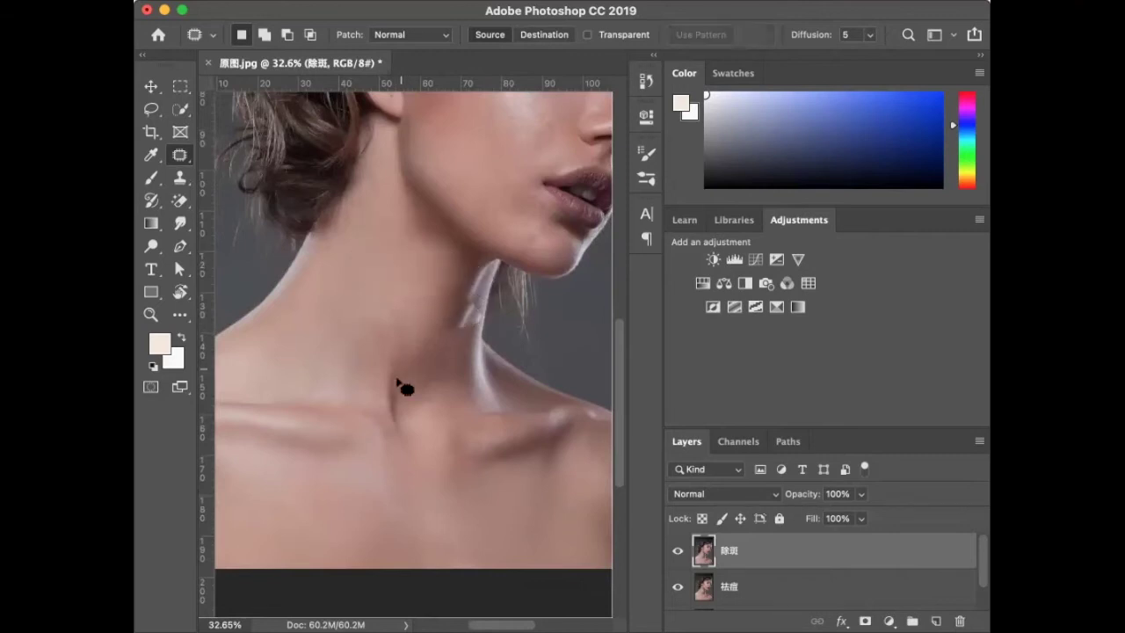
{"action": "key", "text": "ctrl+z"}
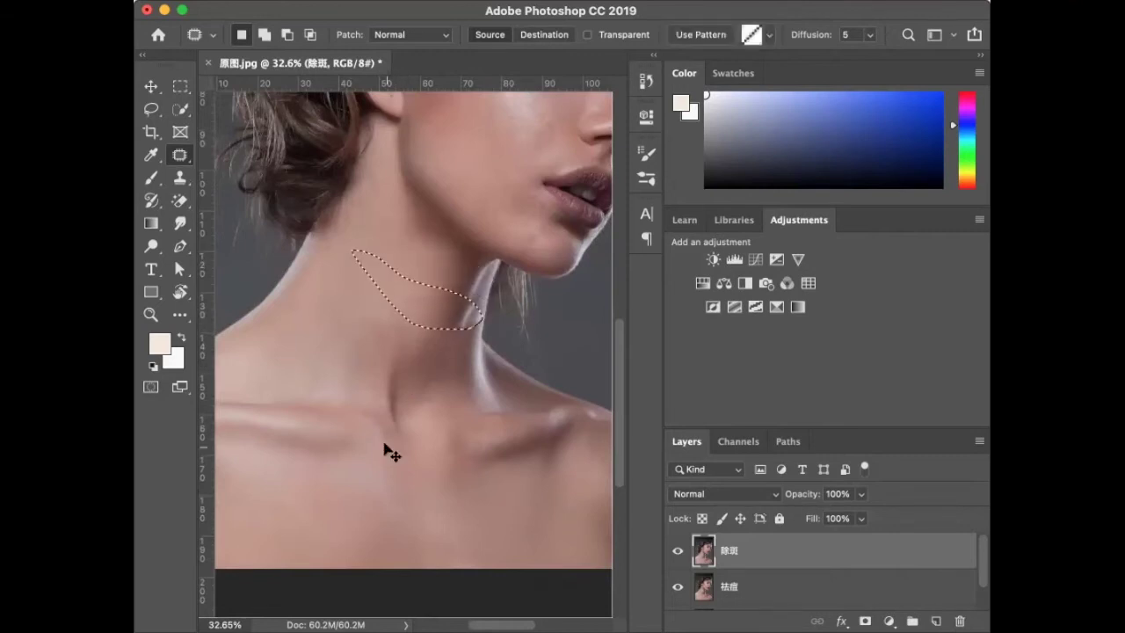
{"action": "mouse_move", "coordinate": [421, 306]}
{"action": "left_mouse_down"}
{"action": "mouse_move", "coordinate": [356, 268]}
{"action": "mouse_move", "coordinate": [431, 307]}
{"action": "mouse_move", "coordinate": [394, 268]}
{"action": "mouse_move", "coordinate": [348, 257]}
{"action": "left_mouse_up"}
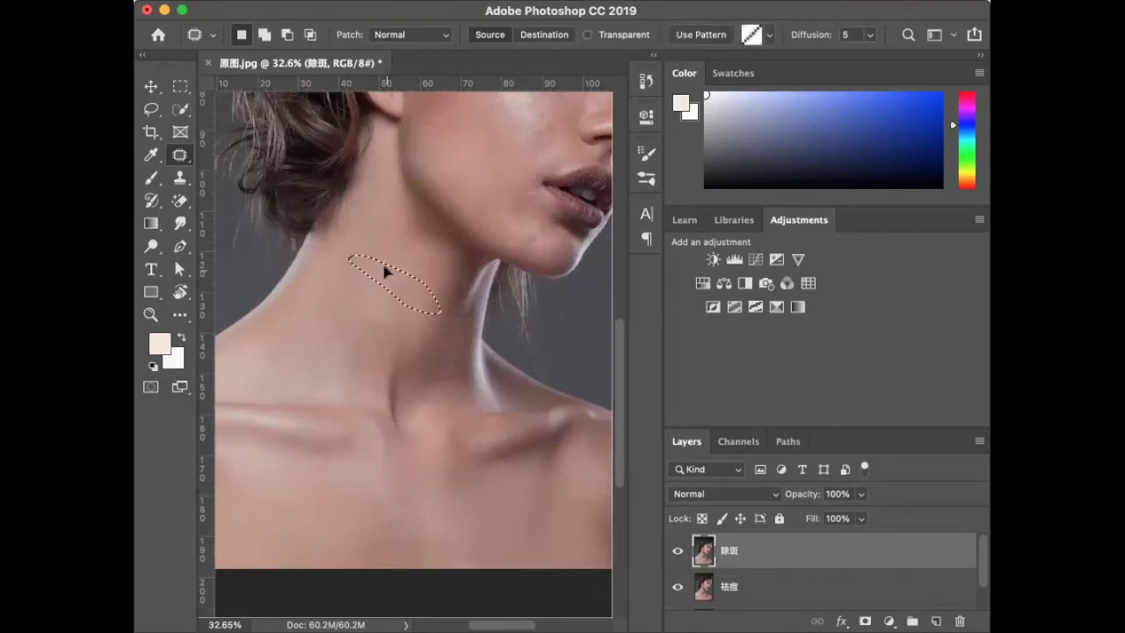
{"action": "left_click_drag", "start_coordinate": [384, 264], "coordinate": [397, 241]}
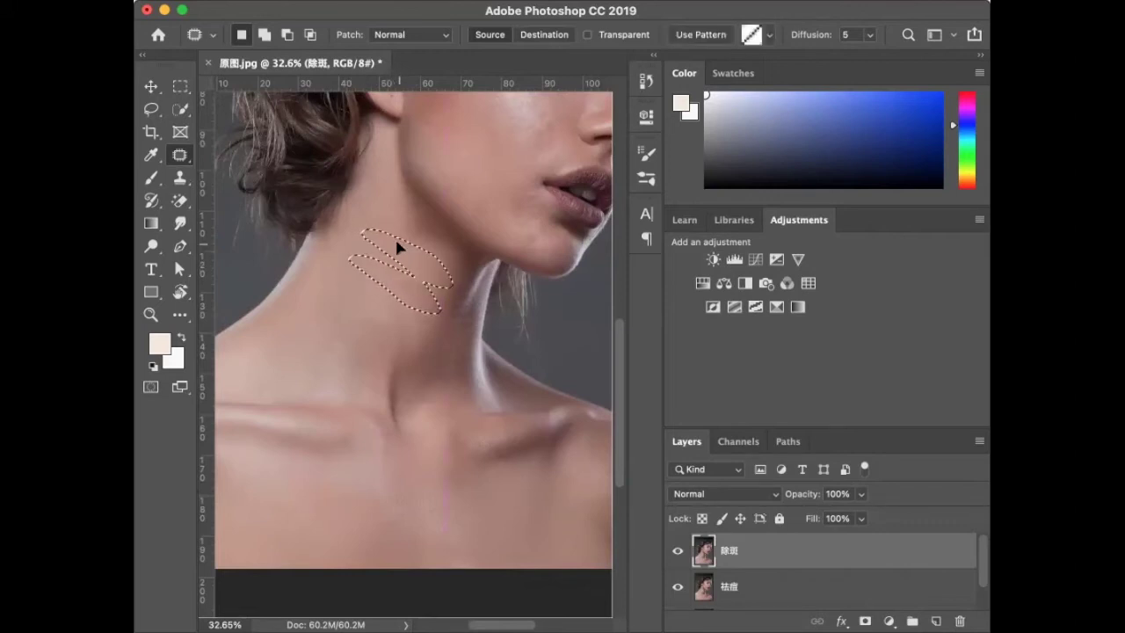
{"action": "key", "text": "ctrl+d"}
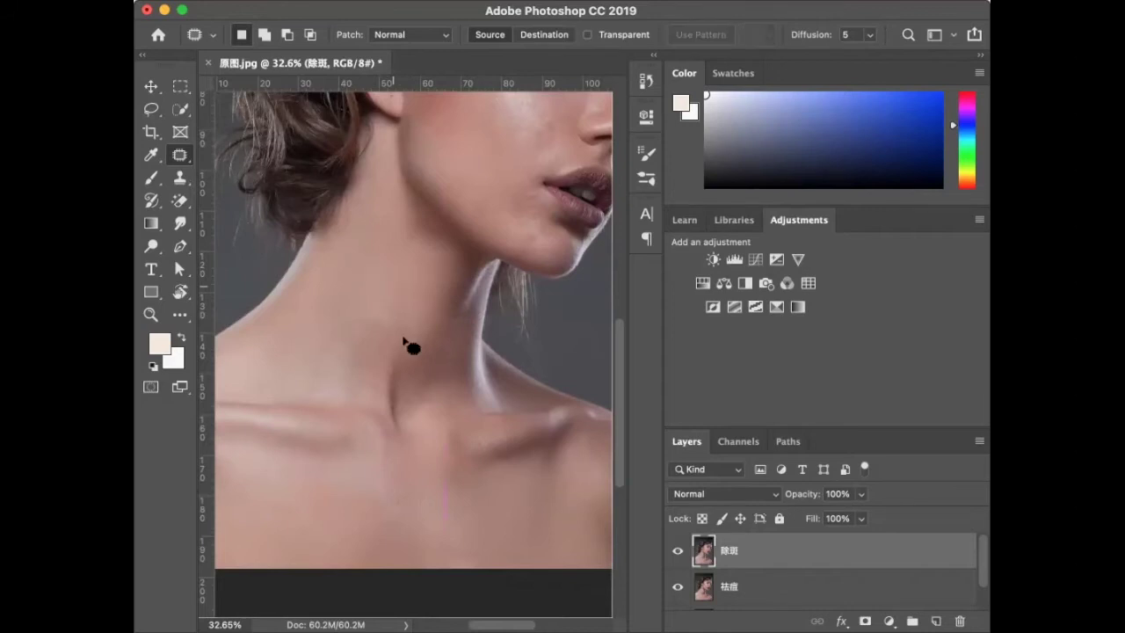
Step: Outline another crease lower on the neck
{"action": "scroll", "coordinate": [397, 420], "scroll_direction": "down", "scroll_amount": 2}
{"action": "scroll", "coordinate": [400, 413], "scroll_direction": "down", "scroll_amount": 1}
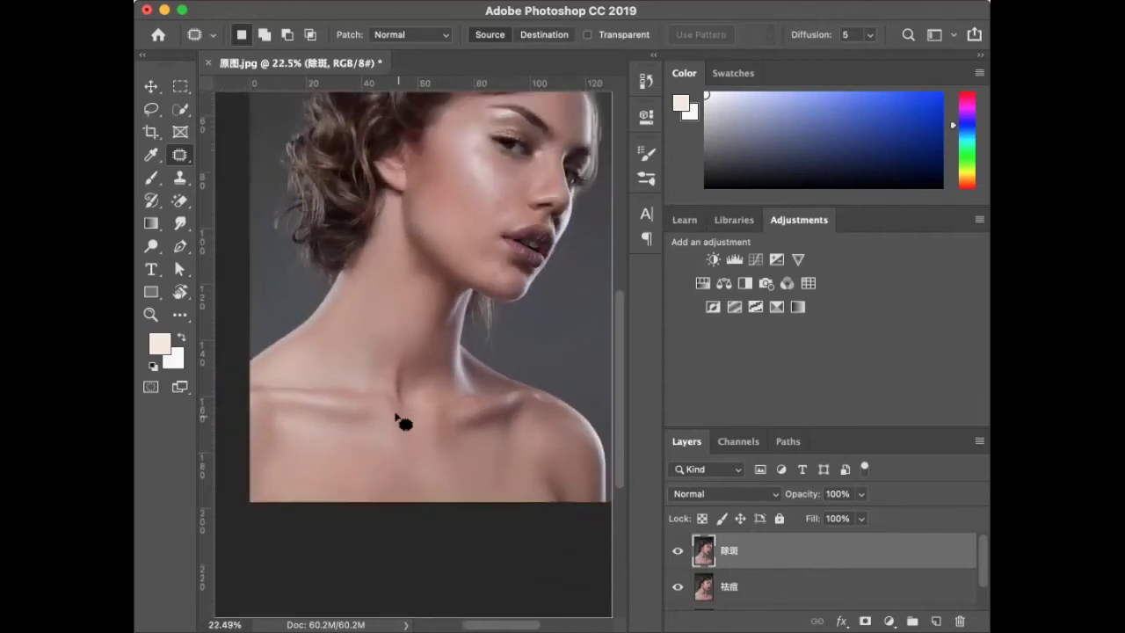
{"action": "left_click_drag", "start_coordinate": [339, 318], "coordinate": [427, 316]}
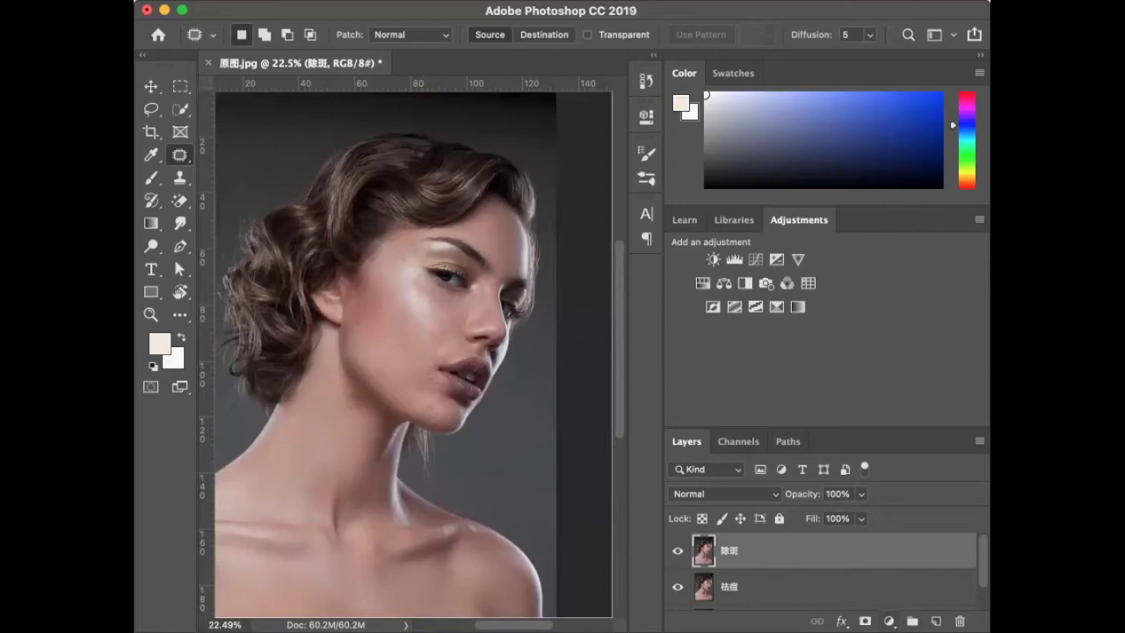
{"action": "left_click", "coordinate": [888, 619]}
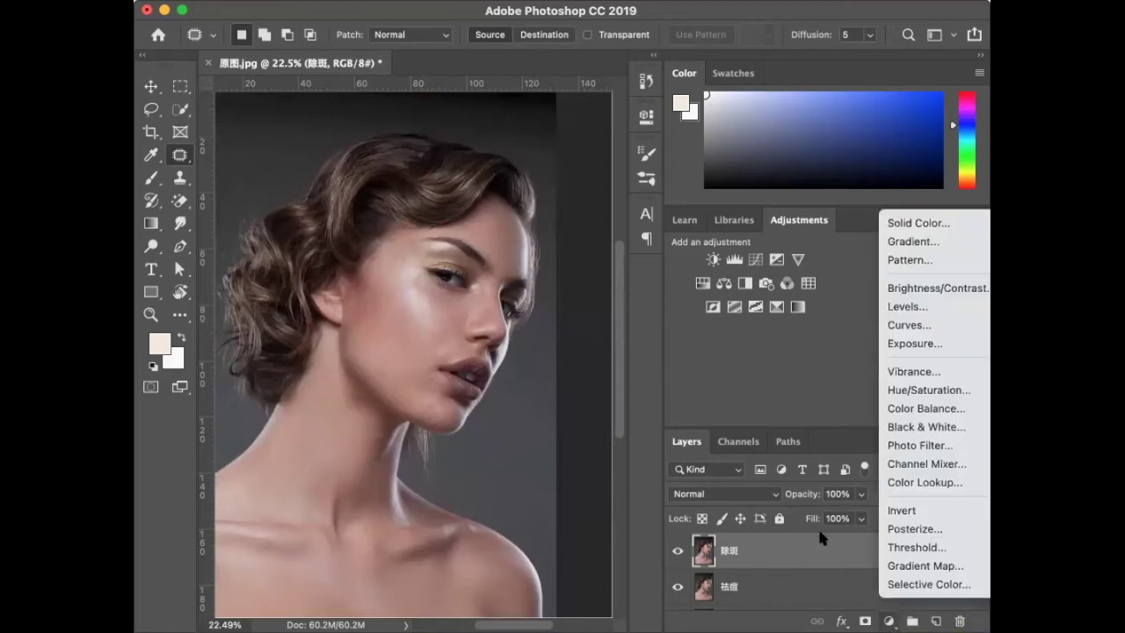
Step: Duplicate the retouched layer and open Filter > Noise > Dust & Scratches
{"action": "key", "text": "Escape"}
{"action": "key", "text": "ctrl+j"}
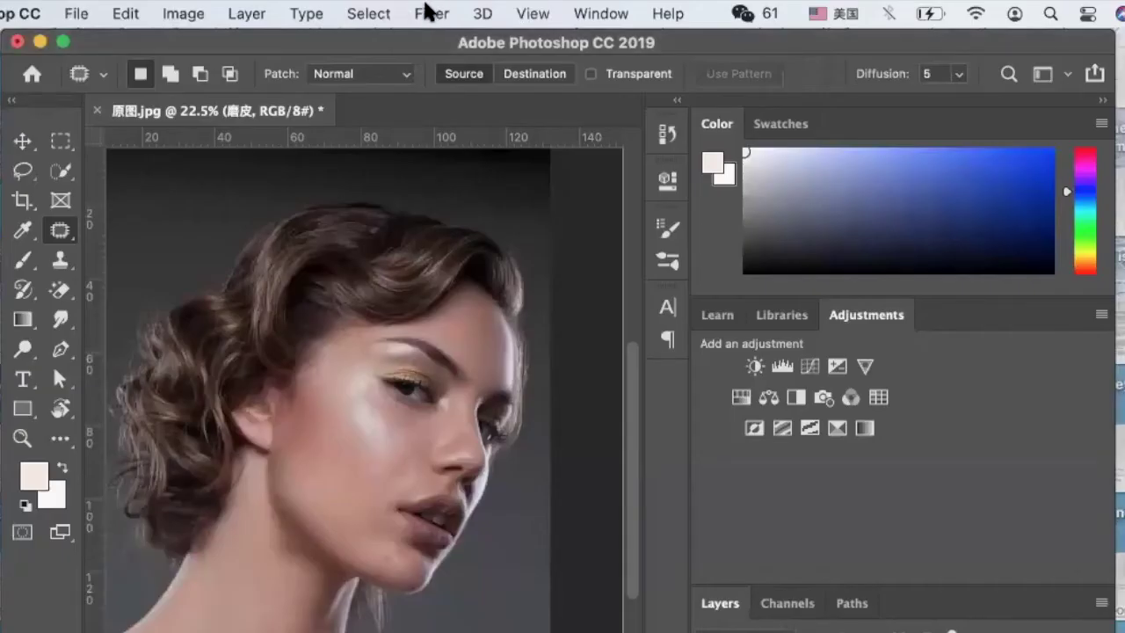
{"action": "left_click", "coordinate": [429, 13]}
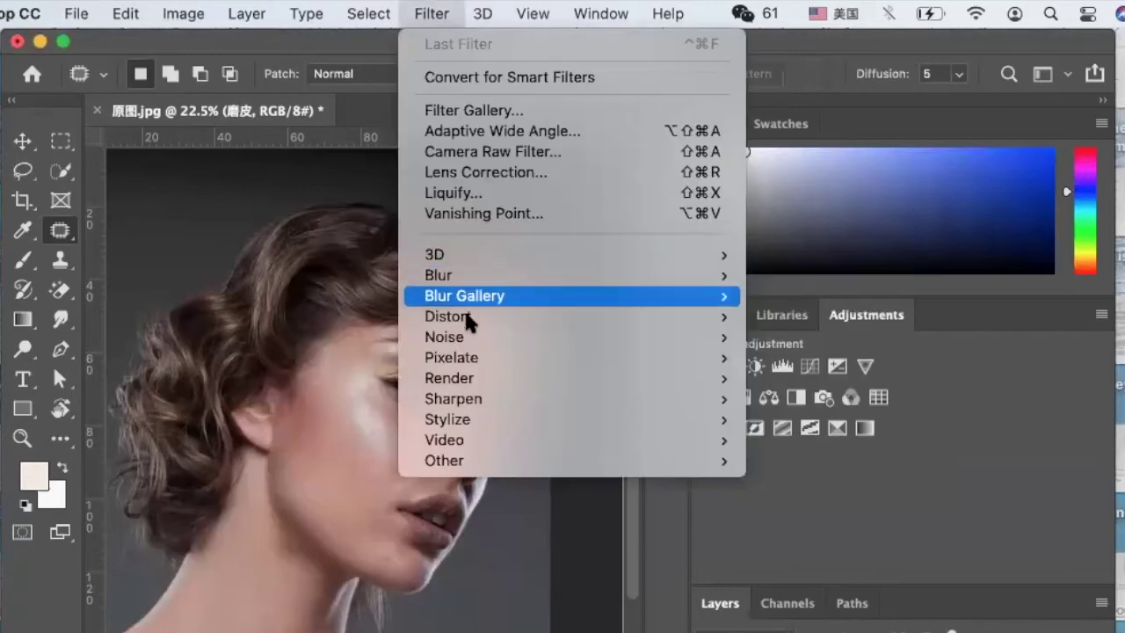
{"action": "mouse_move", "coordinate": [492, 336]}
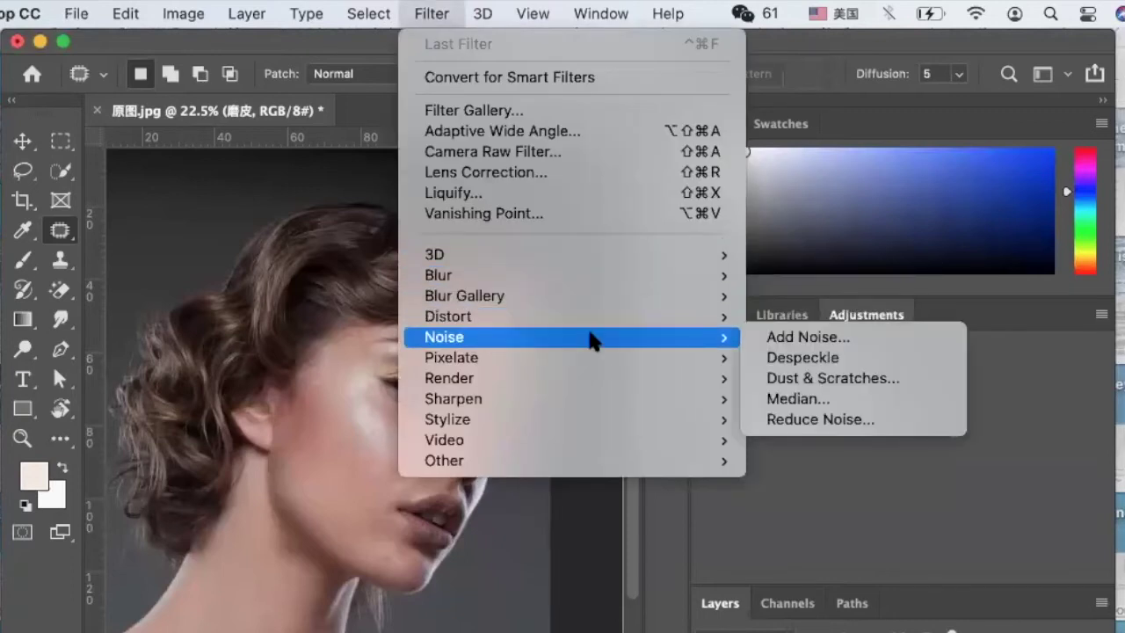
{"action": "left_click", "coordinate": [778, 378]}
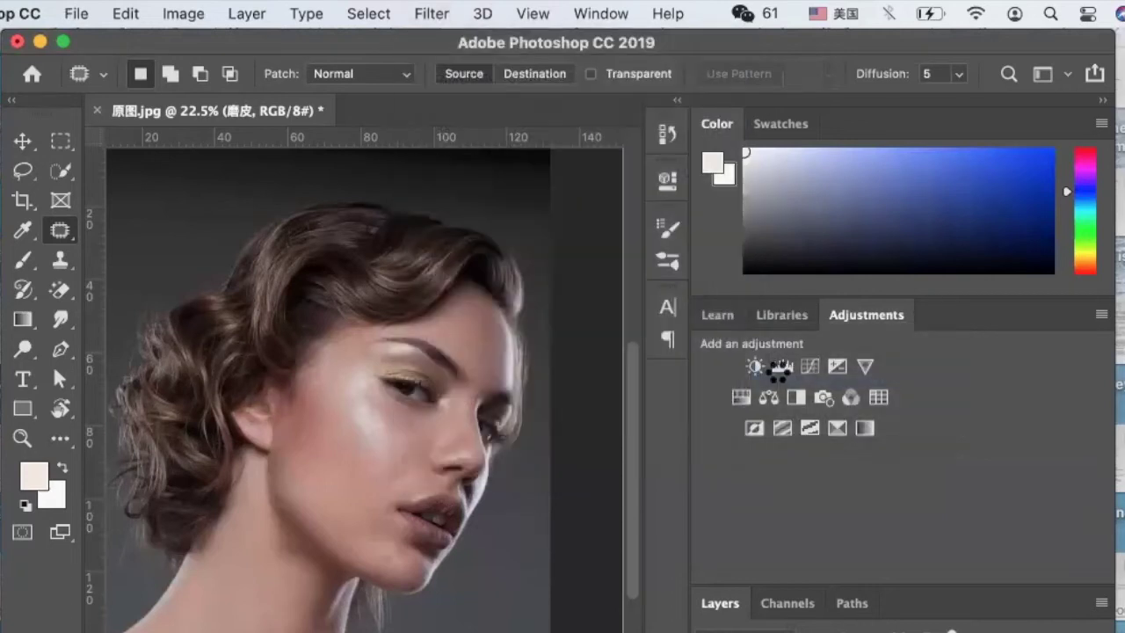
Step: Preview plain skin and set Dust & Scratches to Radius 30 pixels, Threshold 10 levels
{"action": "left_click_drag", "start_coordinate": [522, 370], "coordinate": [547, 319]}
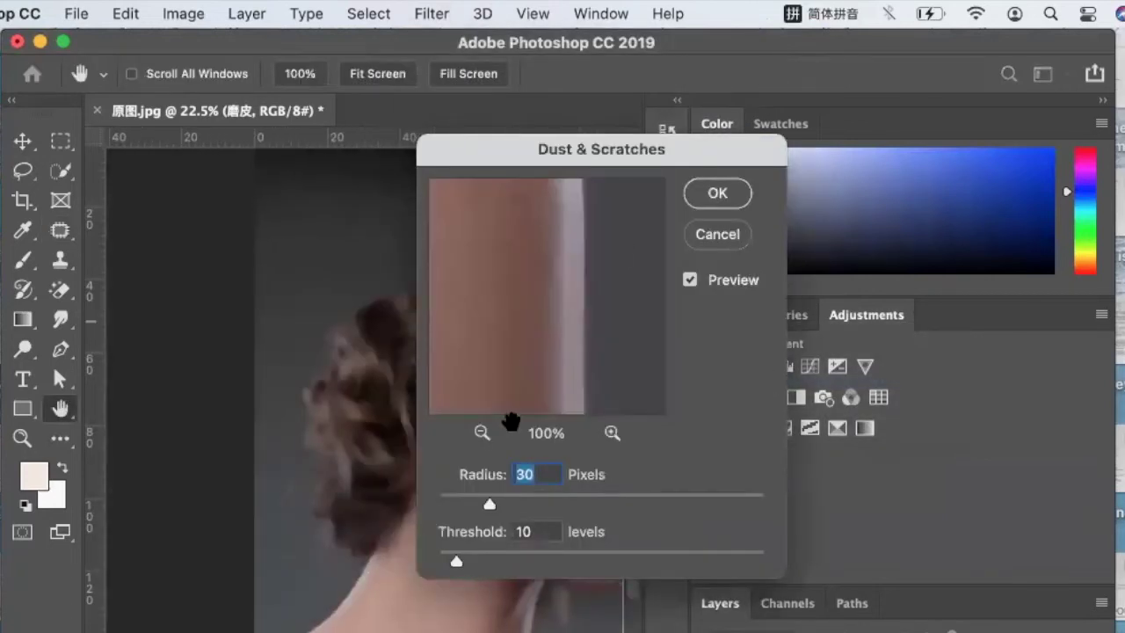
{"action": "left_click_drag", "start_coordinate": [489, 504], "coordinate": [437, 504]}
{"action": "left_click_drag", "start_coordinate": [453, 555], "coordinate": [391, 565]}
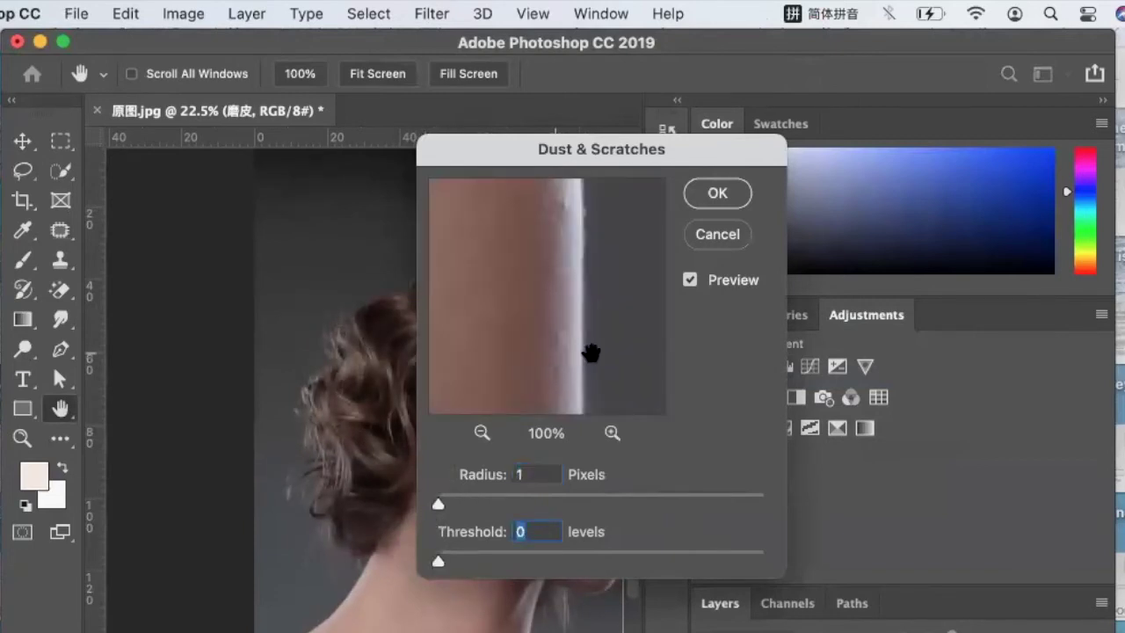
{"action": "left_click_drag", "start_coordinate": [593, 349], "coordinate": [730, 452]}
{"action": "left_click_drag", "start_coordinate": [613, 339], "coordinate": [657, 431]}
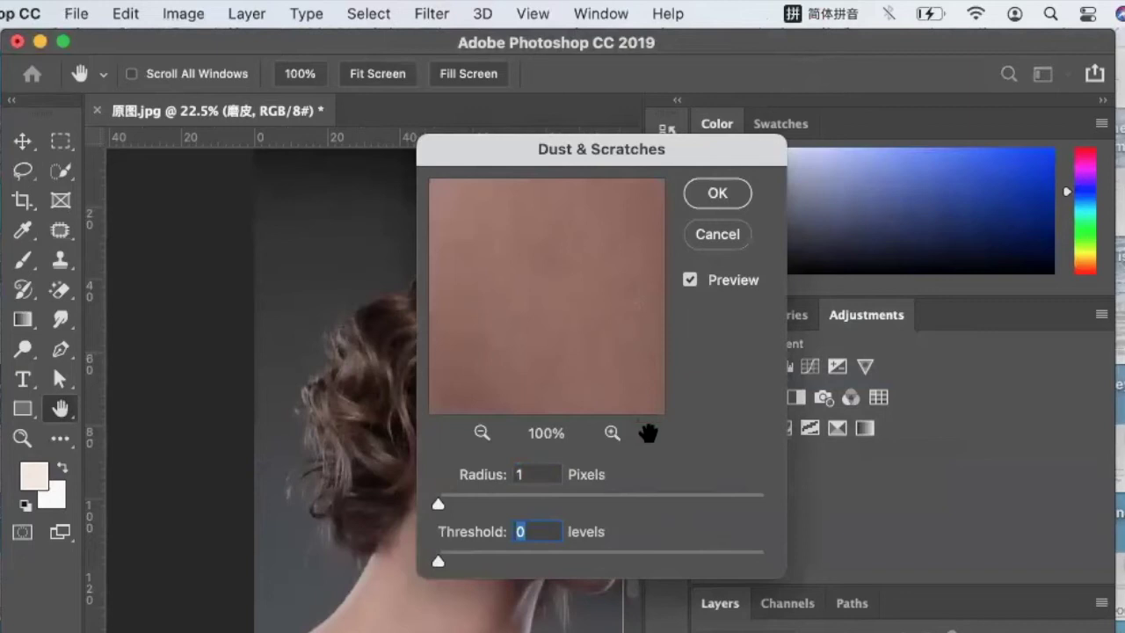
{"action": "mouse_move", "coordinate": [598, 291]}
{"action": "left_mouse_down"}
{"action": "mouse_move", "coordinate": [455, 339]}
{"action": "mouse_move", "coordinate": [501, 323]}
{"action": "mouse_move", "coordinate": [522, 262]}
{"action": "left_mouse_up"}
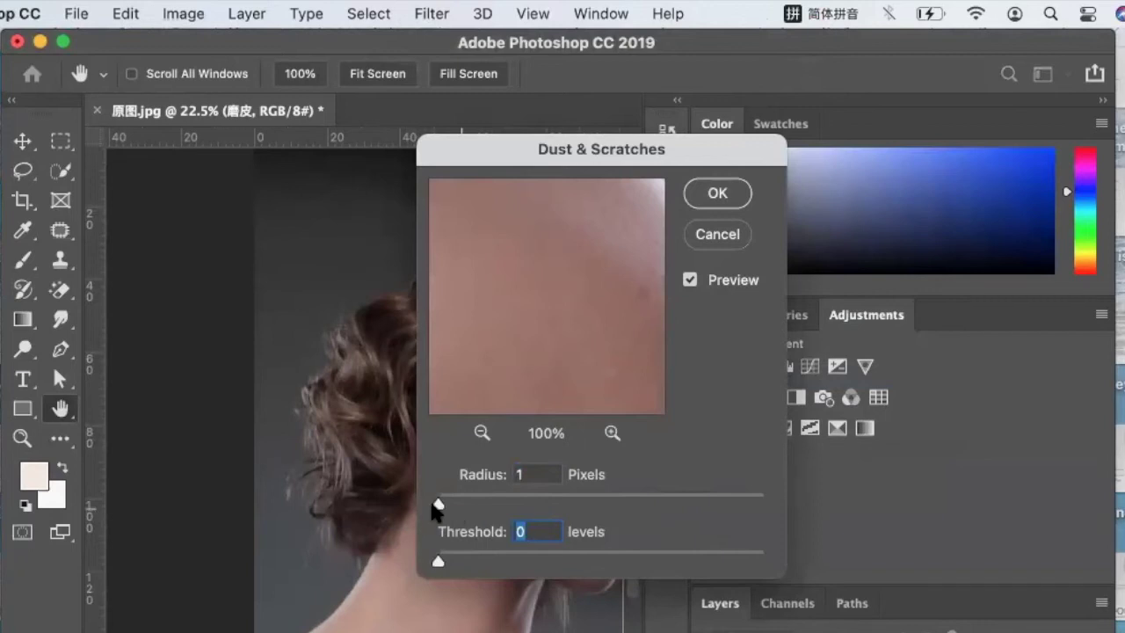
{"action": "left_click_drag", "start_coordinate": [439, 504], "coordinate": [481, 507]}
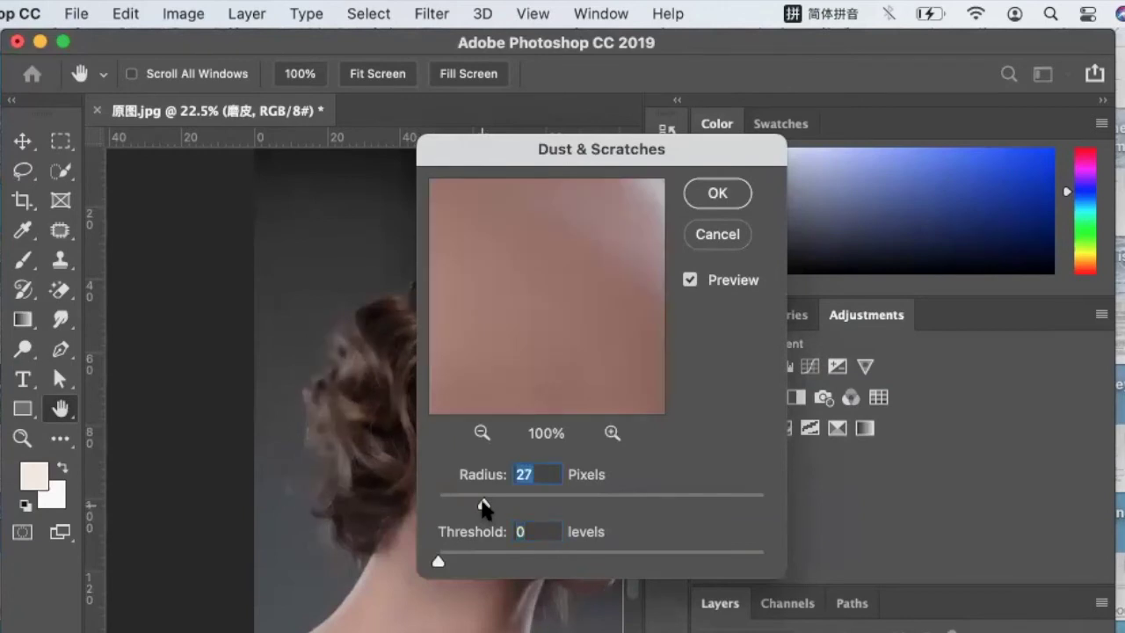
{"action": "type", "text": "30"}
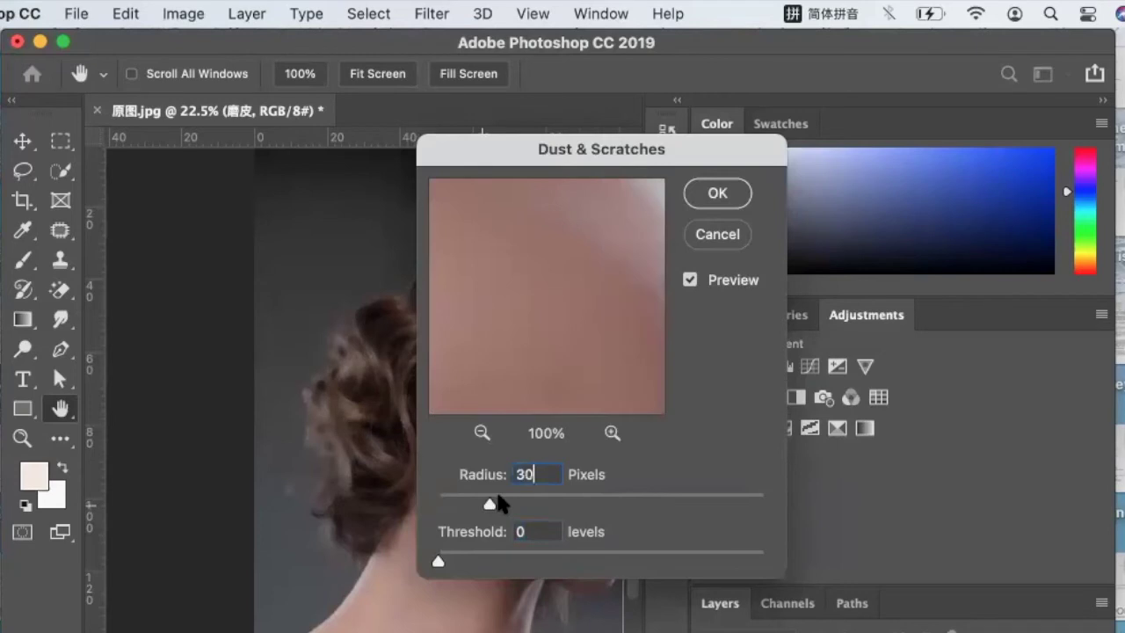
{"action": "left_click_drag", "start_coordinate": [438, 562], "coordinate": [458, 563]}
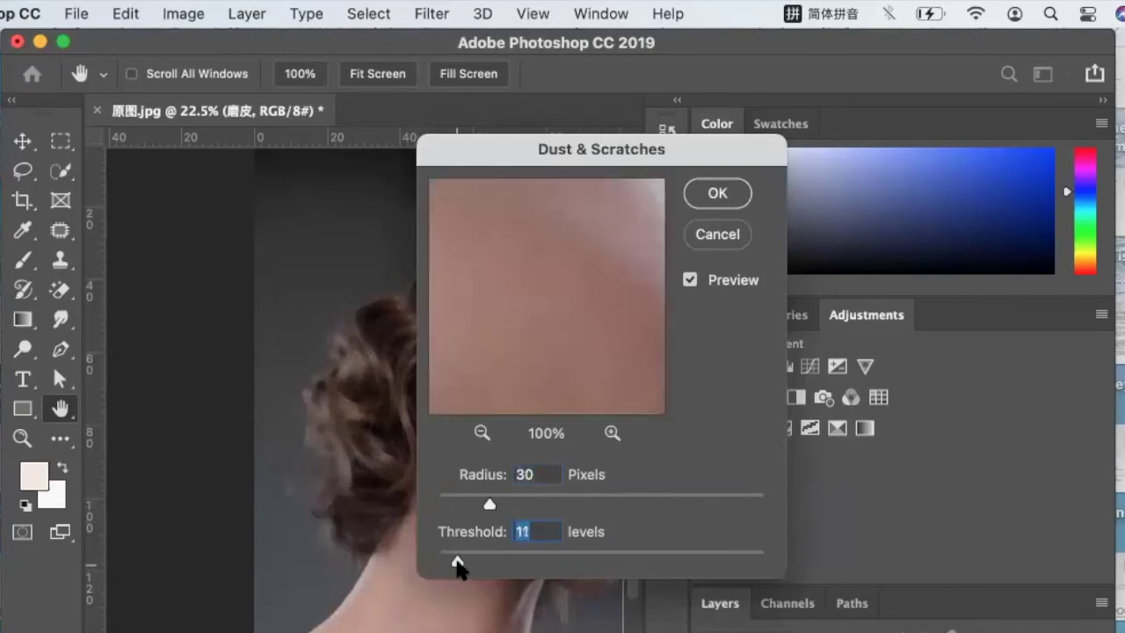
{"action": "left_click", "coordinate": [546, 528]}
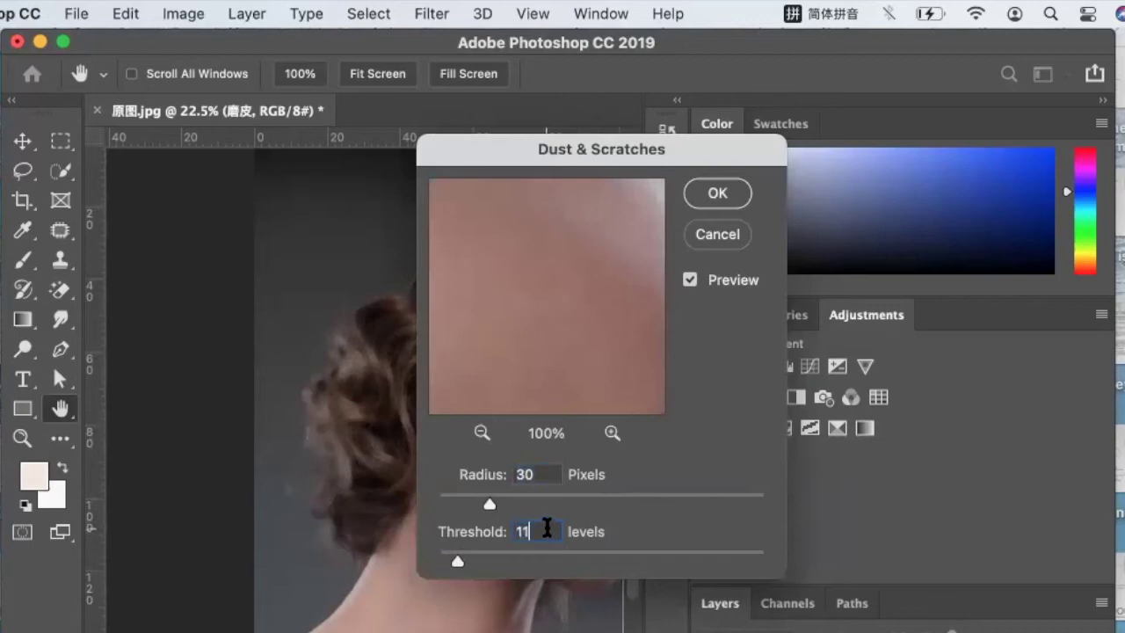
{"action": "key", "text": "BackSpace"}
{"action": "key", "text": "BackSpace"}
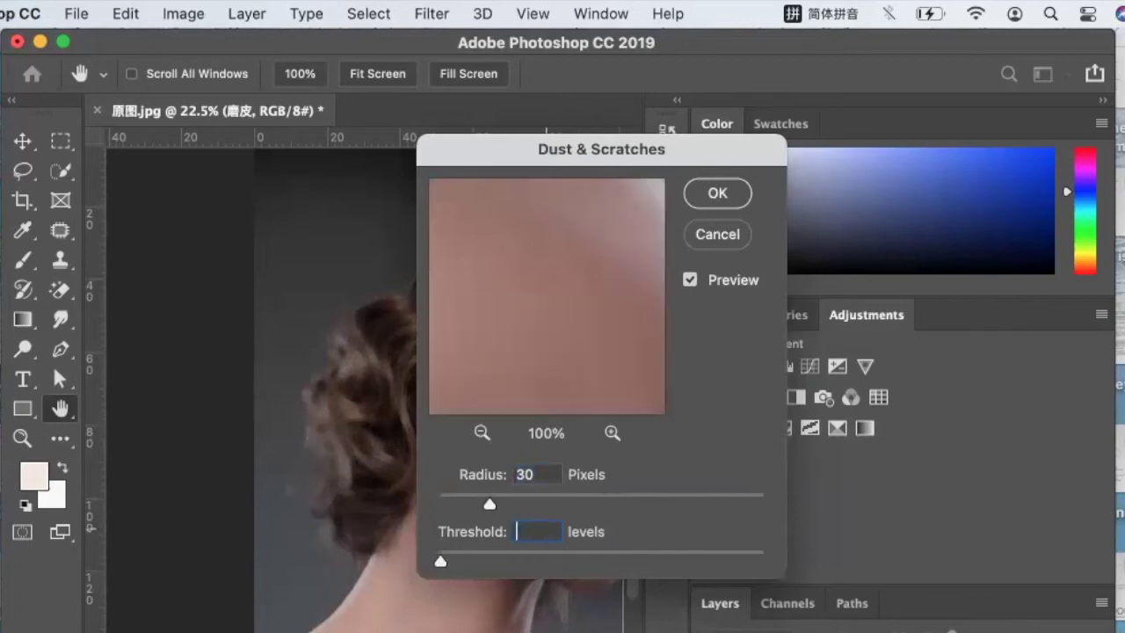
{"action": "type", "text": "10"}
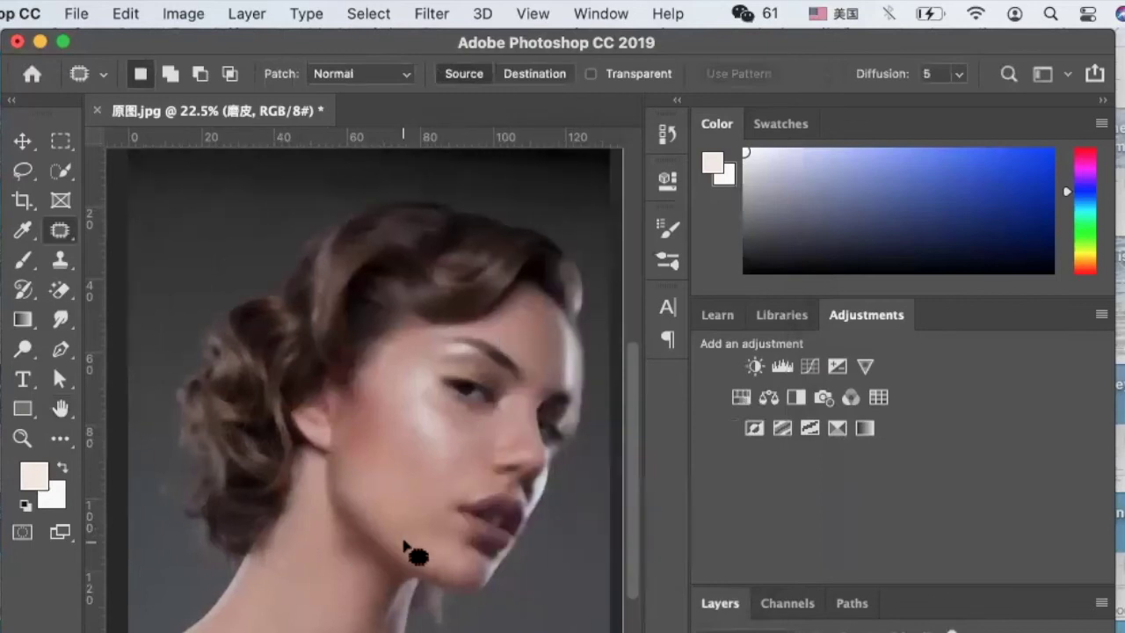
Step: Add a black layer mask to the 磨皮 layer and select the Brush tool
{"action": "scroll", "coordinate": [404, 544], "scroll_direction": "down", "scroll_amount": 3}
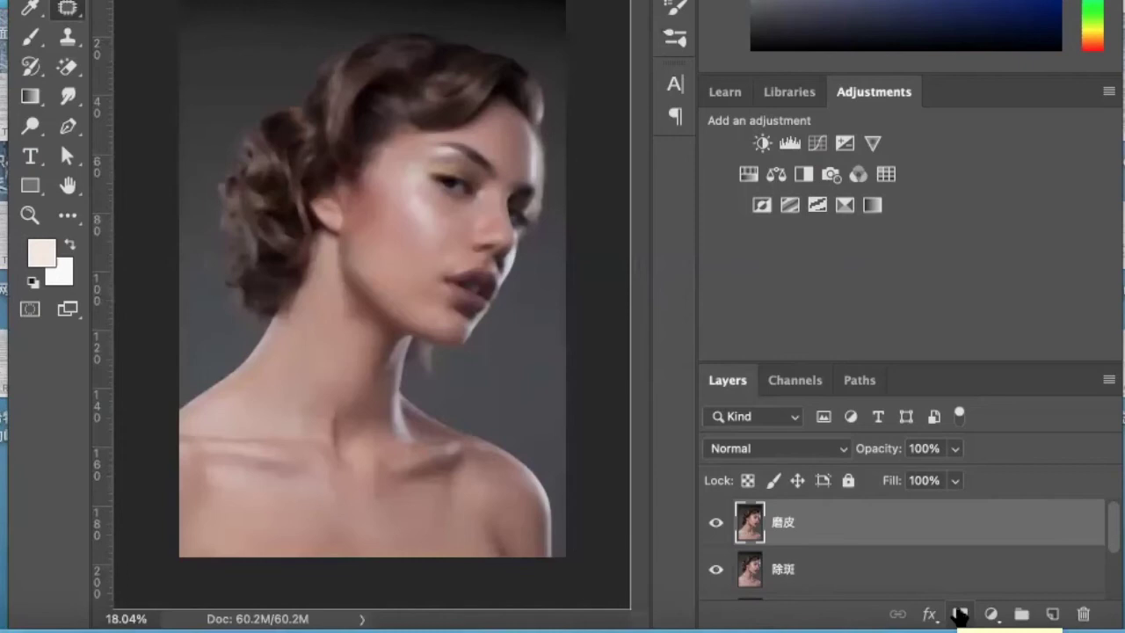
{"action": "left_click", "coordinate": [959, 615], "text": "alt"}
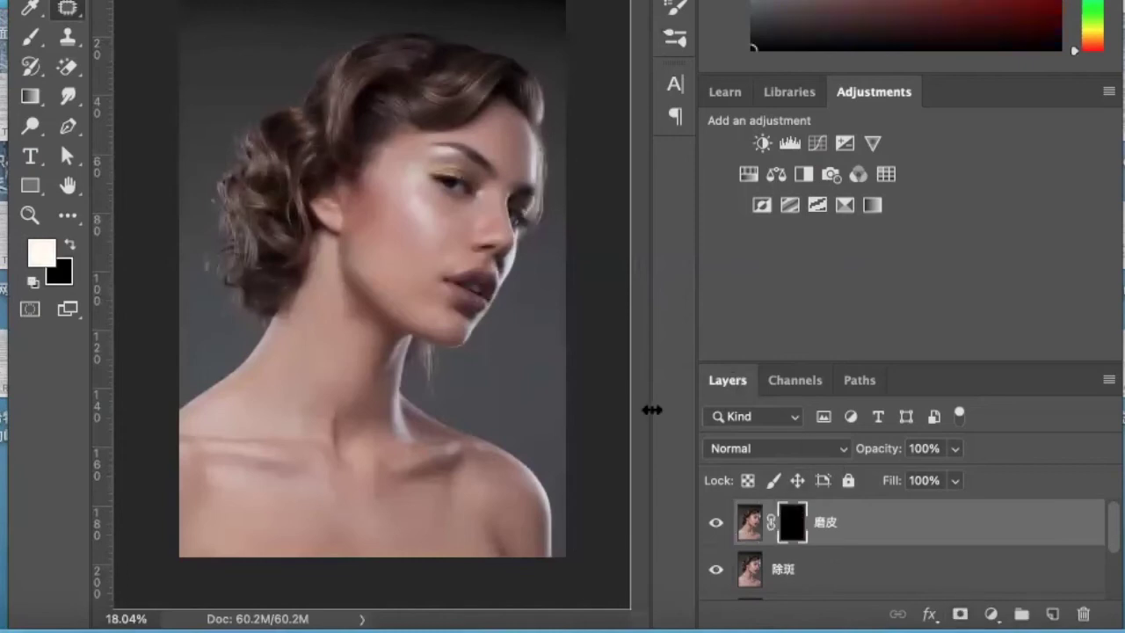
{"action": "left_click", "coordinate": [28, 37]}
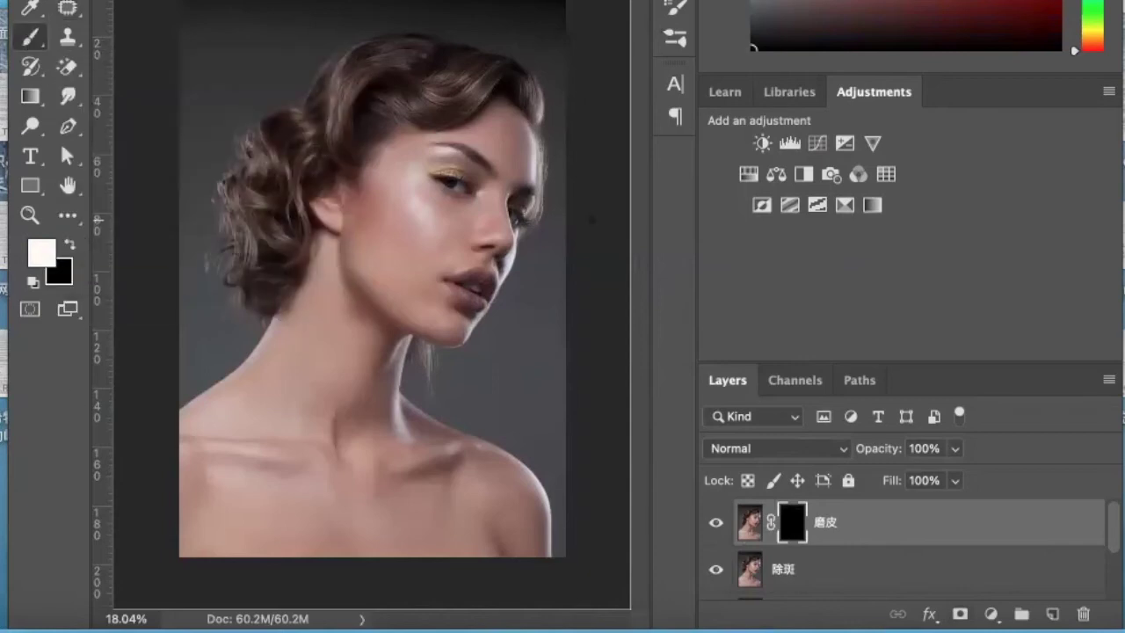
{"action": "scroll", "coordinate": [426, 212], "scroll_direction": "up", "scroll_amount": 2}
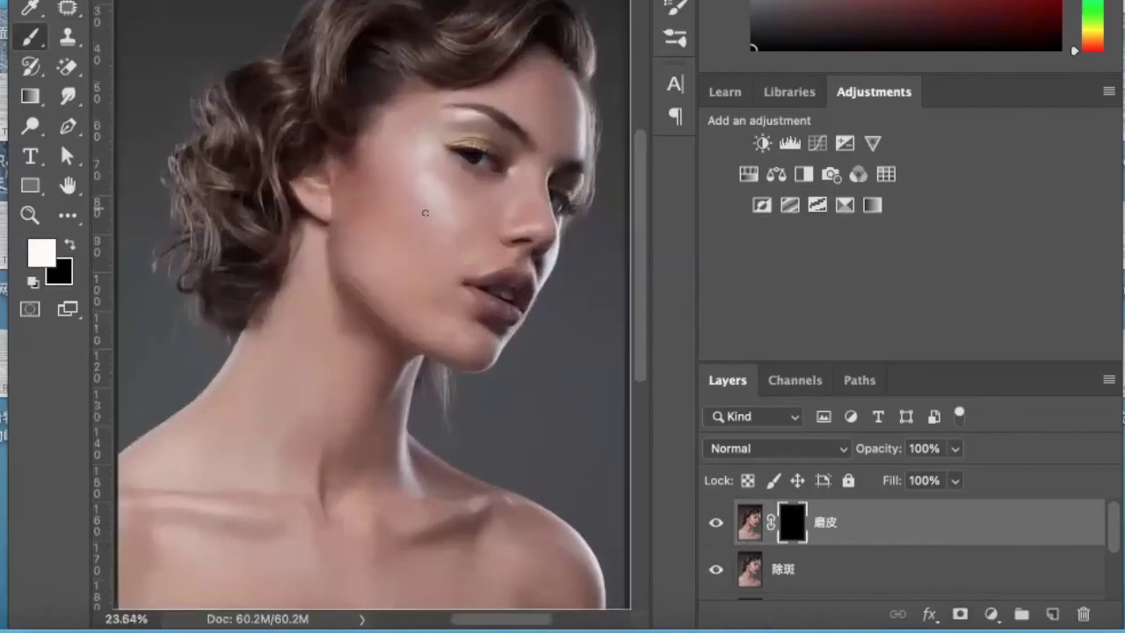
{"action": "scroll", "coordinate": [426, 212], "scroll_direction": "up", "scroll_amount": 3}
Step: Enlarge the brush and paint the smoothing back in over the neck and face
{"action": "scroll", "coordinate": [423, 213], "scroll_direction": "up", "scroll_amount": 1}
{"action": "scroll", "coordinate": [457, 171], "scroll_direction": "up", "scroll_amount": 1}
{"action": "key", "text": "bracketright"}
{"action": "key", "text": "bracketright"}
{"action": "key", "text": "bracketright"}
{"action": "key", "text": "bracketright"}
{"action": "key", "text": "bracketright"}
{"action": "key", "text": "bracketright"}
{"action": "key", "text": "bracketright"}
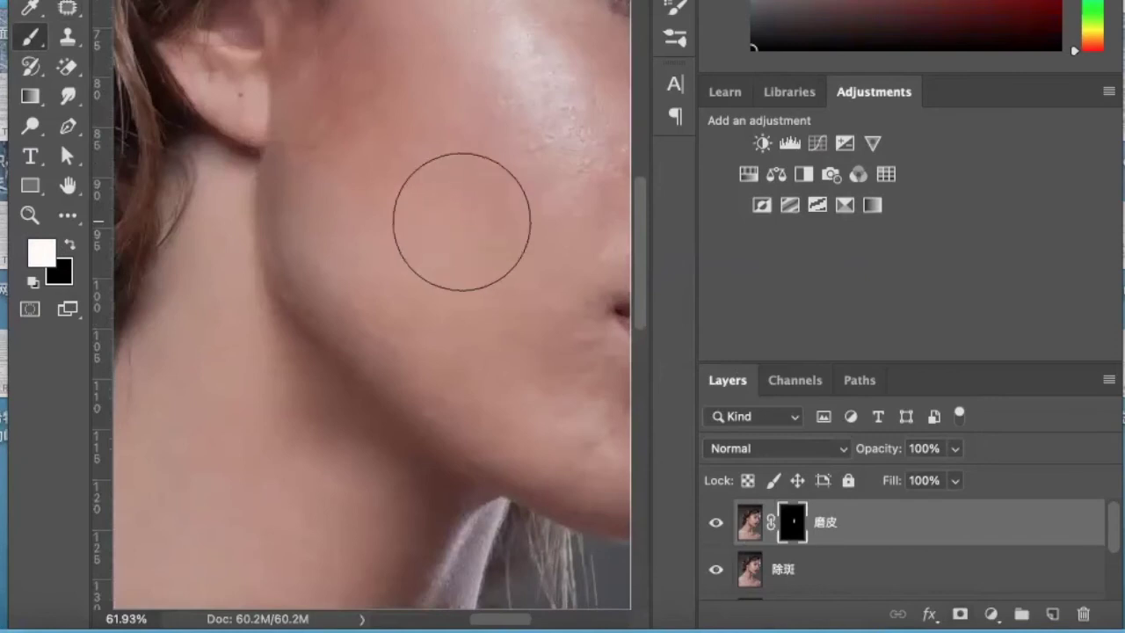
{"action": "scroll", "coordinate": [460, 220], "scroll_direction": "down", "scroll_amount": 5}
{"action": "left_click_drag", "start_coordinate": [452, 326], "coordinate": [302, 284]}
{"action": "scroll", "coordinate": [298, 261], "scroll_direction": "down", "scroll_amount": 5}
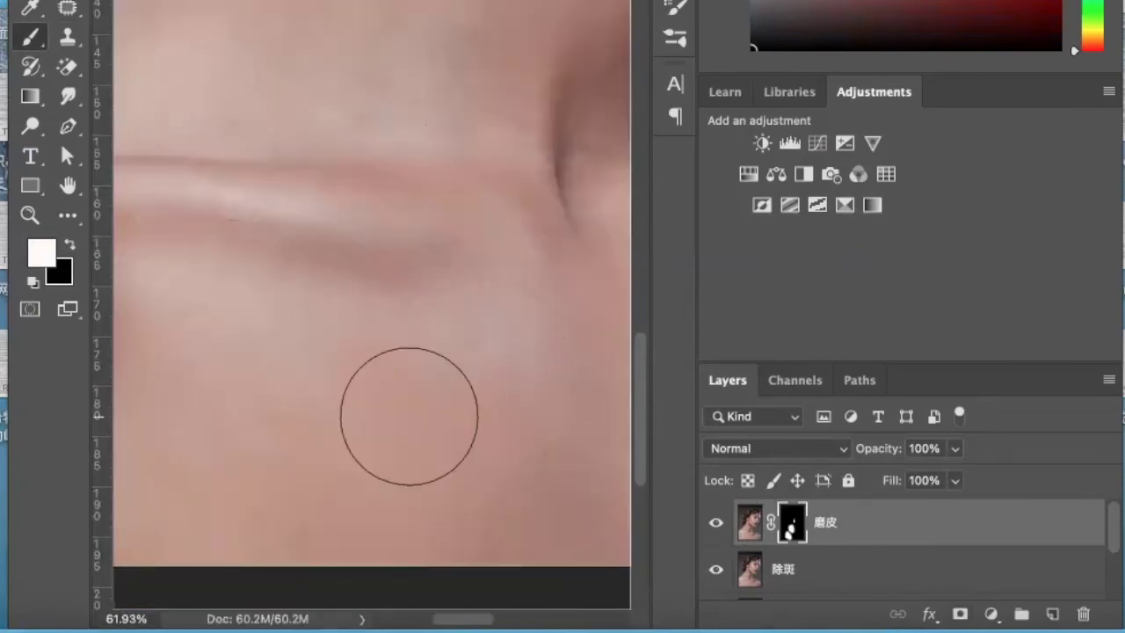
{"action": "scroll", "coordinate": [407, 410], "scroll_direction": "down", "scroll_amount": 3}
{"action": "scroll", "coordinate": [384, 332], "scroll_direction": "down", "scroll_amount": 2}
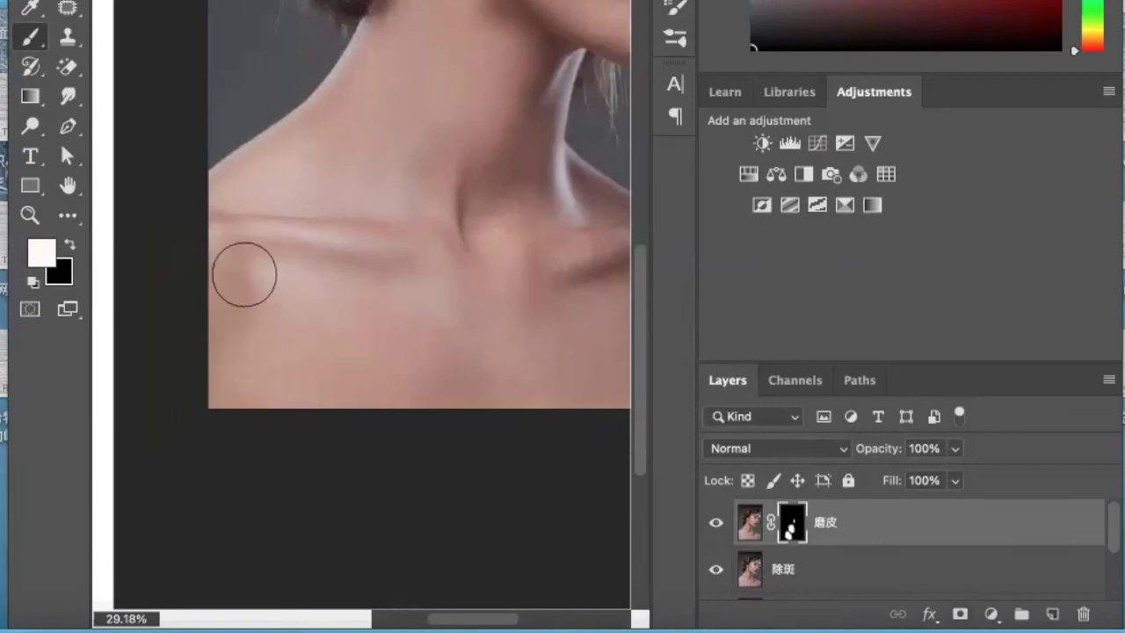
Step: Move across the shoulders while painting, then fit the whole portrait on screen
{"action": "scroll", "coordinate": [268, 314], "scroll_direction": "up", "scroll_amount": 3}
{"action": "scroll", "coordinate": [394, 331], "scroll_direction": "up", "scroll_amount": 3}
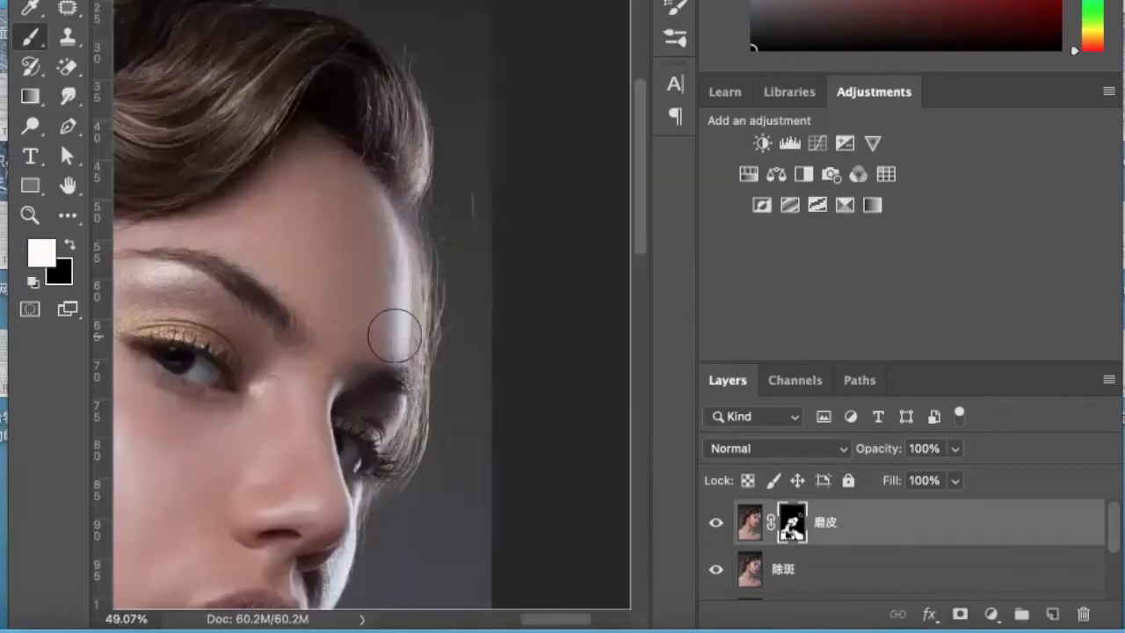
{"action": "scroll", "coordinate": [389, 326], "scroll_direction": "down", "scroll_amount": 2}
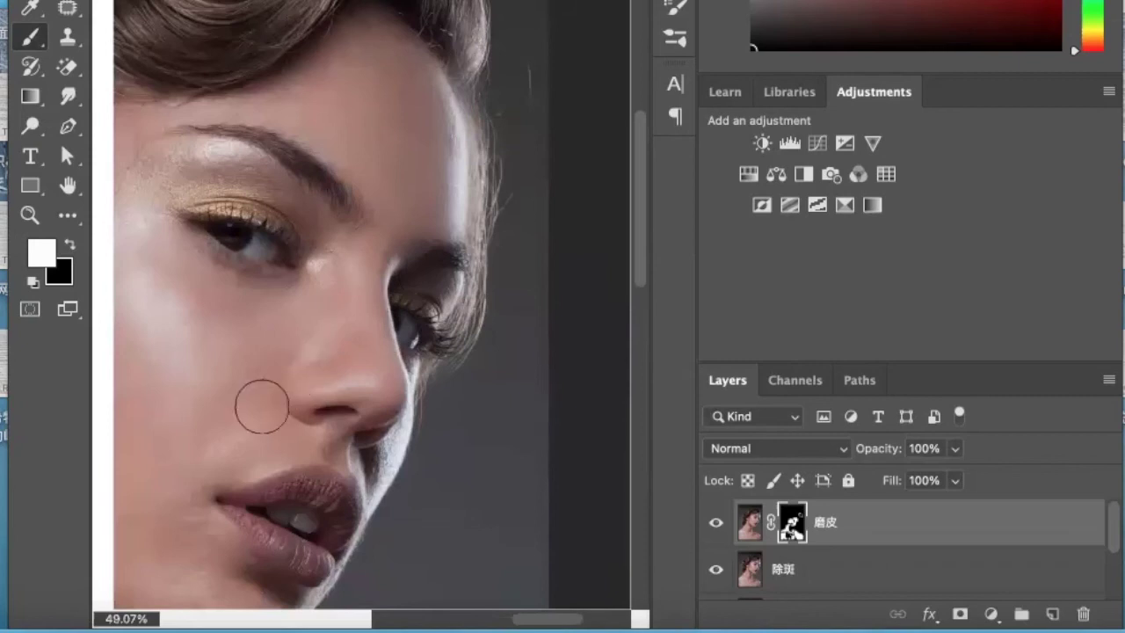
{"action": "scroll", "coordinate": [296, 378], "scroll_direction": "left", "scroll_amount": 3}
{"action": "scroll", "coordinate": [296, 378], "scroll_direction": "down", "scroll_amount": 1}
{"action": "scroll", "coordinate": [296, 395], "scroll_direction": "left", "scroll_amount": 2}
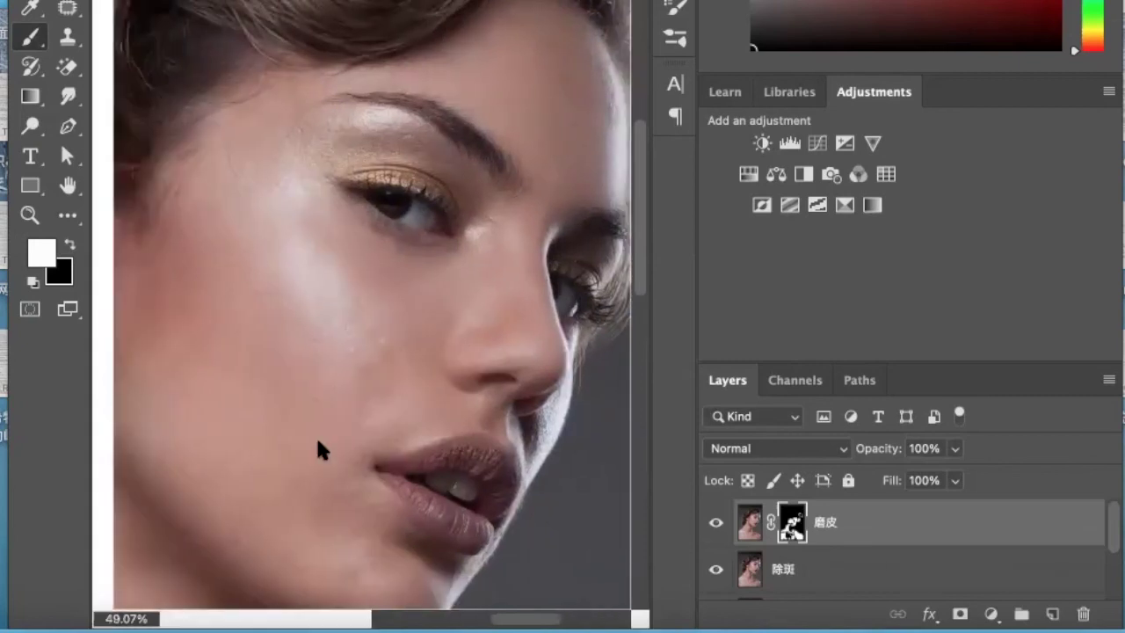
{"action": "scroll", "coordinate": [316, 444], "scroll_direction": "down", "scroll_amount": 4}
{"action": "scroll", "coordinate": [360, 473], "scroll_direction": "down", "scroll_amount": 5}
{"action": "key", "text": "ctrl+0"}
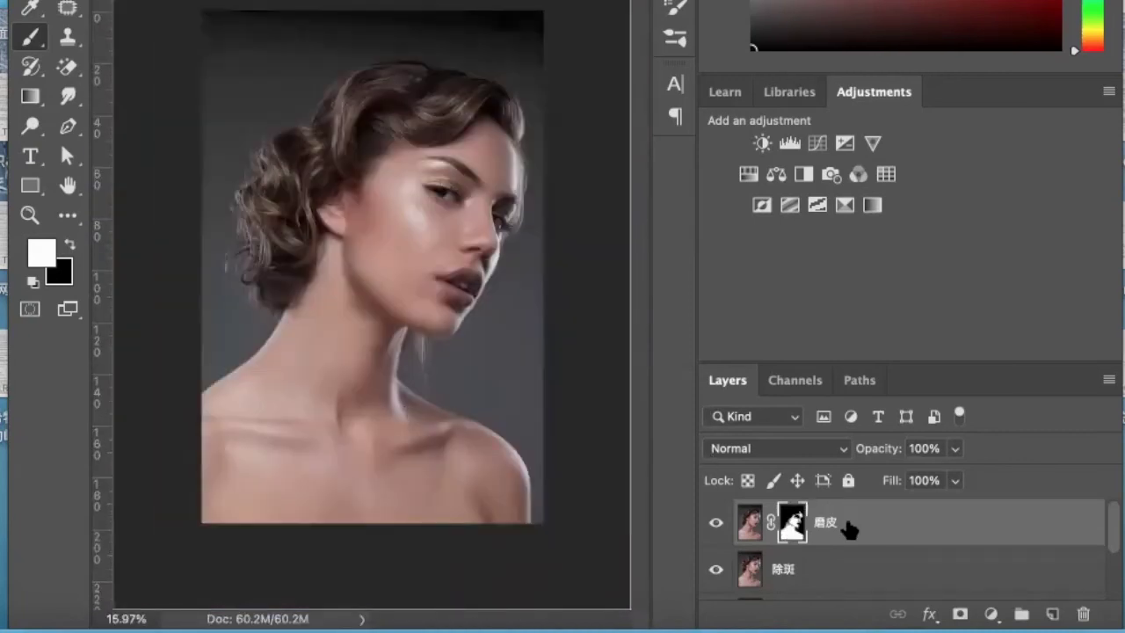
Step: Stamp all visible layers into a new top layer named 美白 and open Curves
{"action": "left_click", "coordinate": [748, 521]}
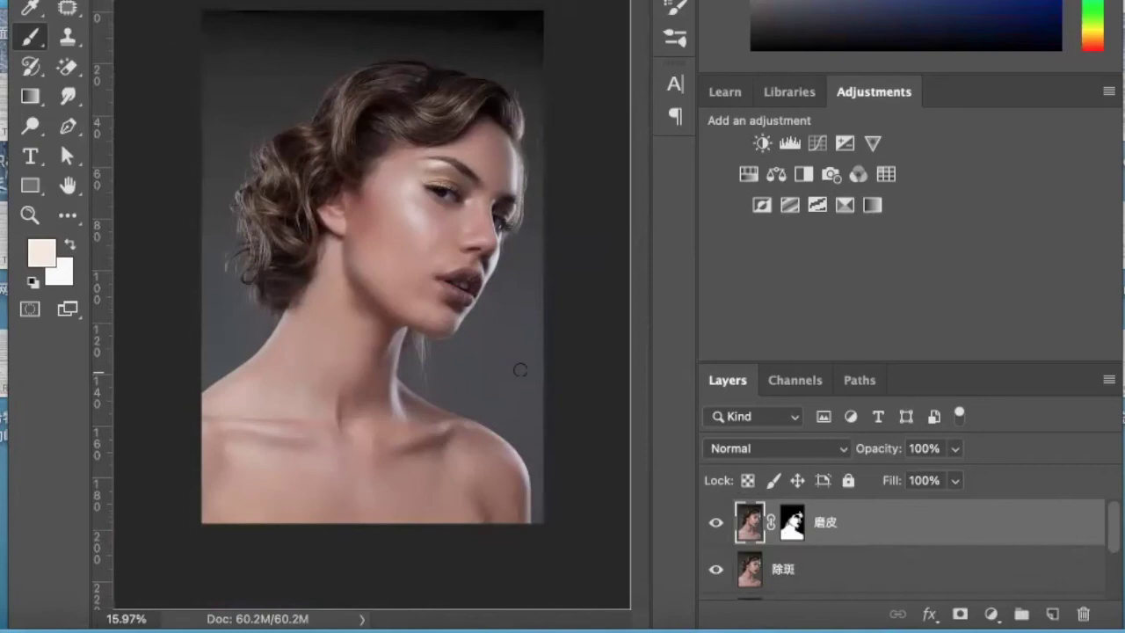
{"action": "key", "text": "ctrl+alt+shift+e"}
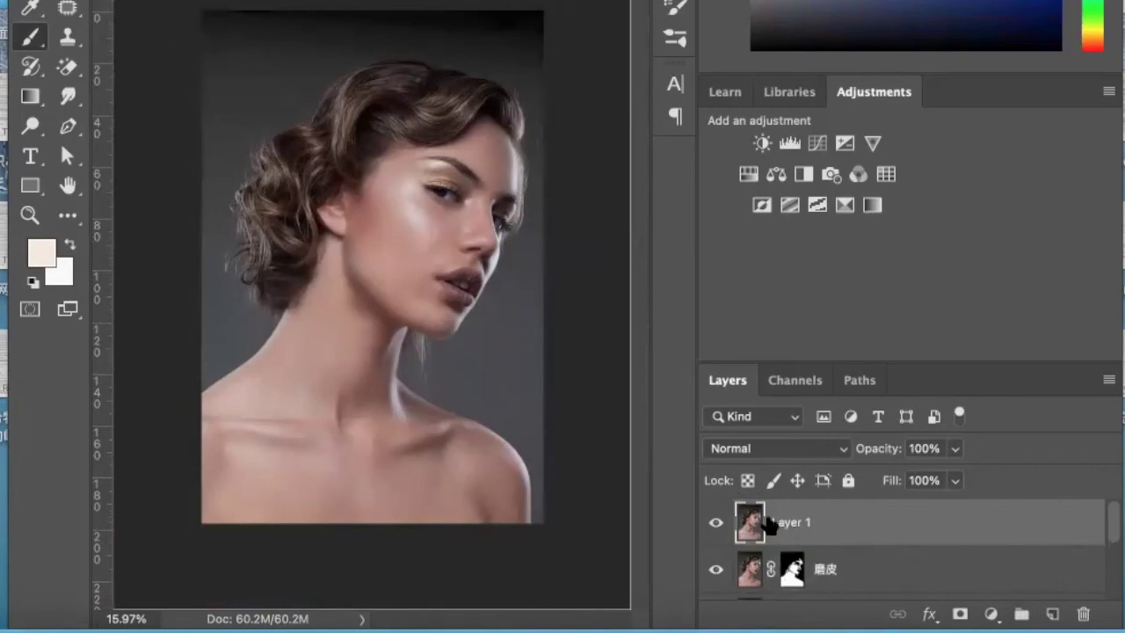
{"action": "mouse_move", "coordinate": [757, 525]}
{"action": "left_mouse_down"}
{"action": "mouse_move", "coordinate": [783, 584]}
{"action": "mouse_move", "coordinate": [782, 527]}
{"action": "left_mouse_up"}
{"action": "double_click", "coordinate": [790, 522]}
{"action": "type", "text": "美白"}
{"action": "key", "text": "Return"}
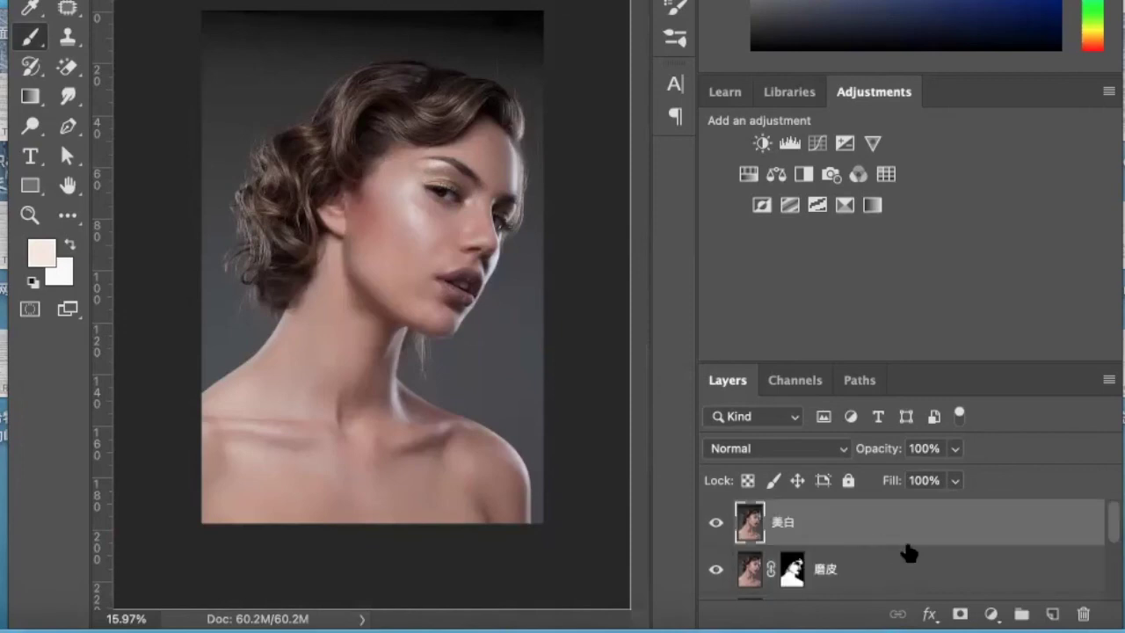
{"action": "key", "text": "ctrl+m"}
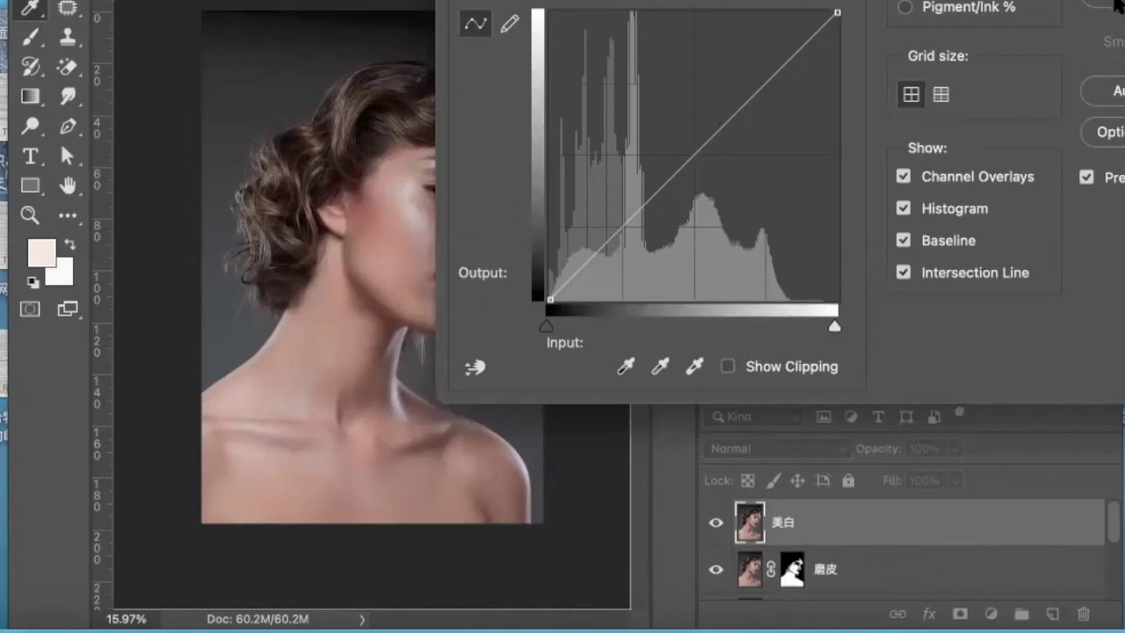
Step: Cancel the first Curves adjustment and add a Curves adjustment layer instead
{"action": "left_click", "coordinate": [1113, 6]}
{"action": "left_click", "coordinate": [992, 613]}
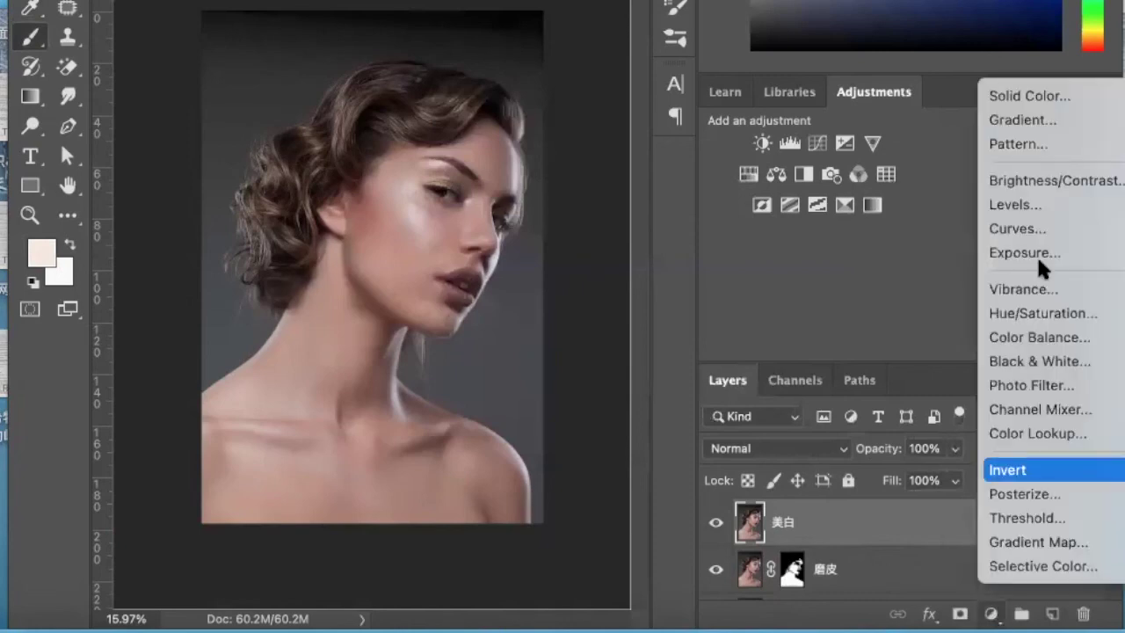
{"action": "left_click", "coordinate": [1044, 234]}
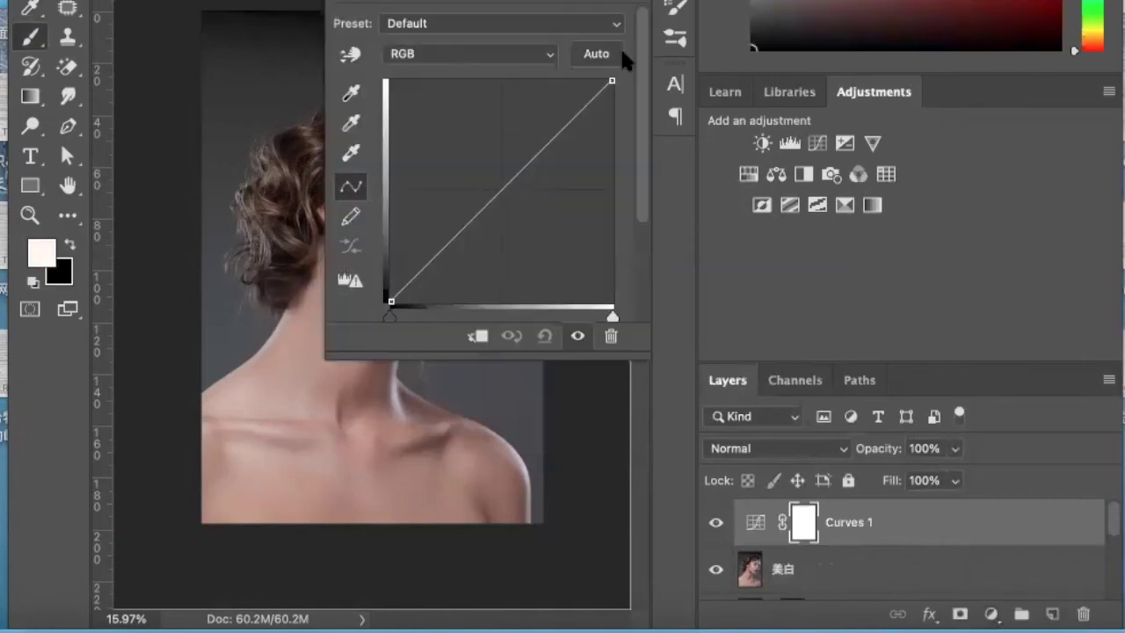
{"action": "left_click", "coordinate": [978, 534]}
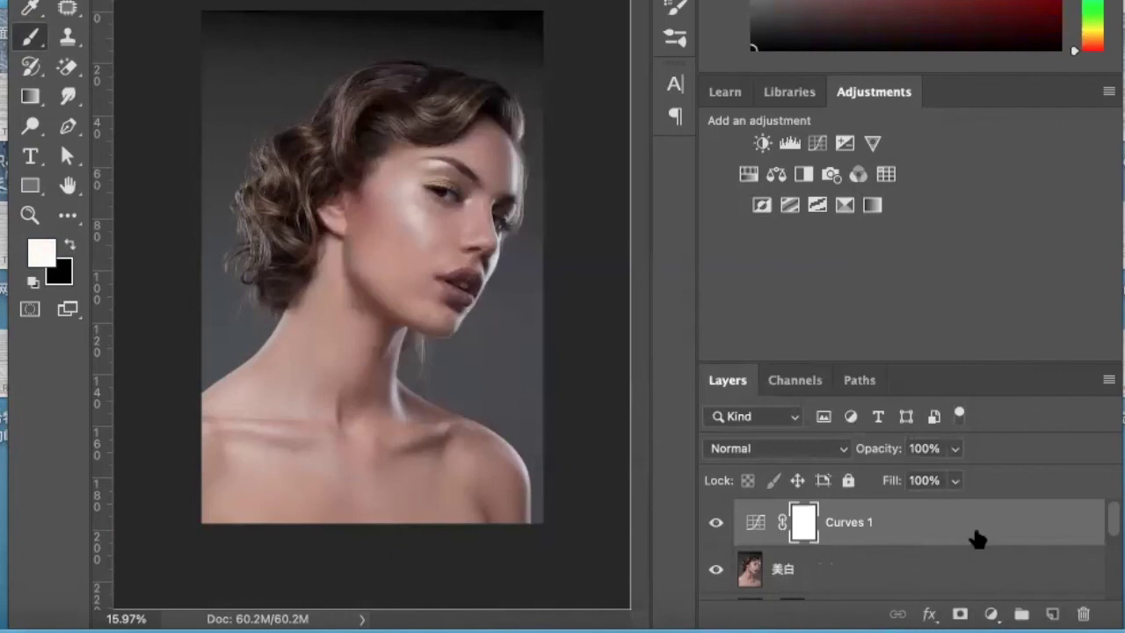
{"action": "left_click", "coordinate": [982, 538]}
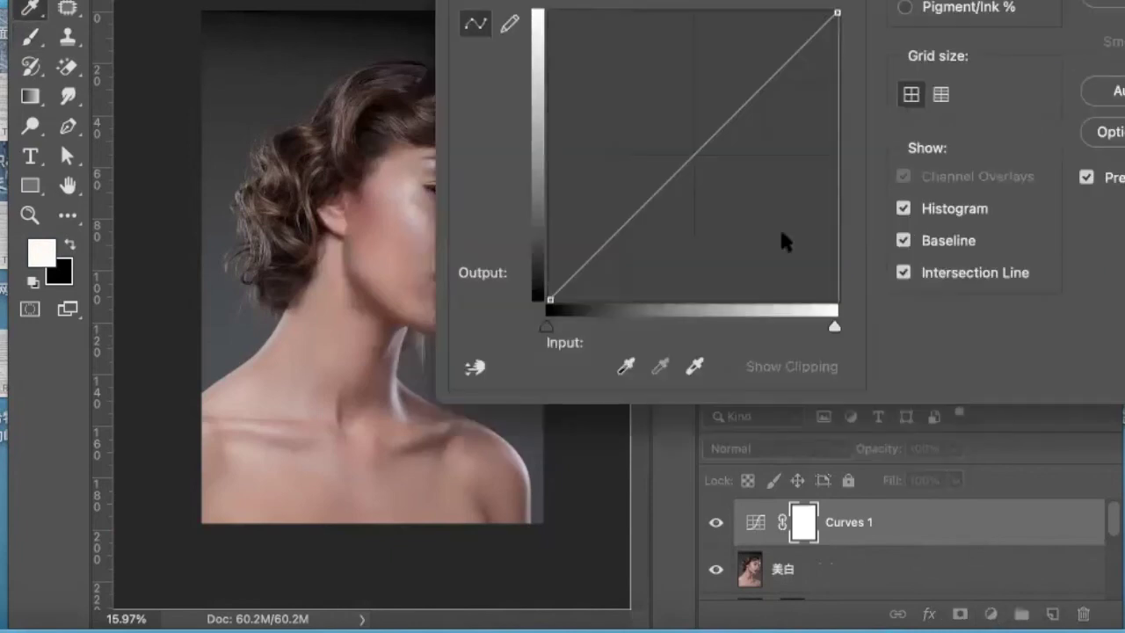
Step: Lift a midtone curve point from input 123 to output 157 to brighten the portrait
{"action": "left_click", "coordinate": [692, 159]}
{"action": "left_click_drag", "start_coordinate": [692, 159], "coordinate": [677, 149]}
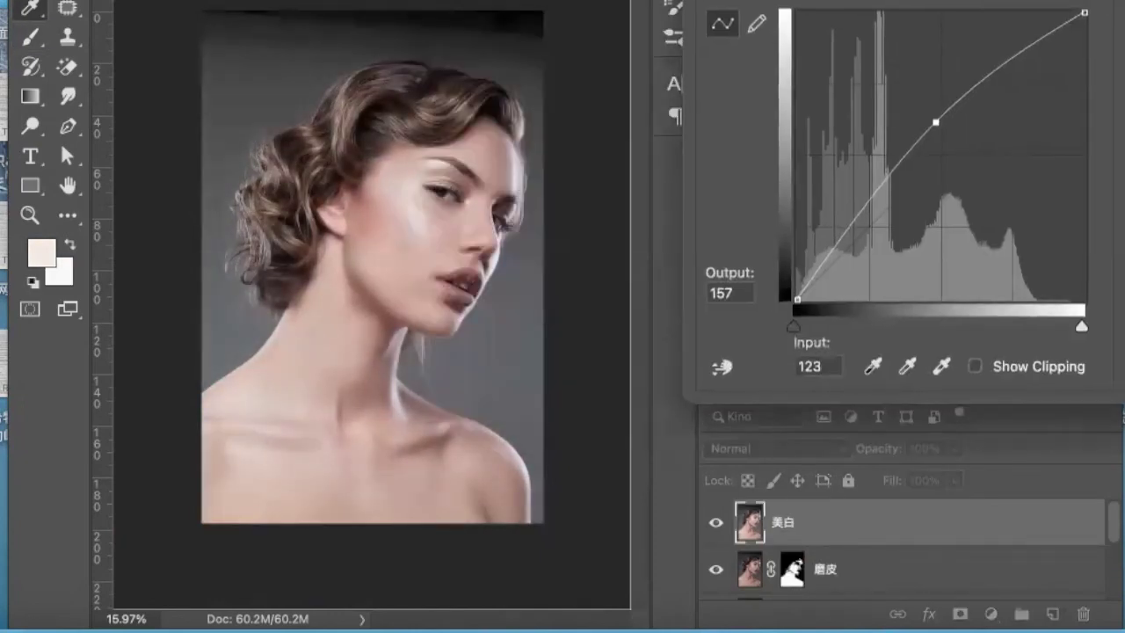
{"action": "left_click_drag", "start_coordinate": [887, 2], "coordinate": [824, 24]}
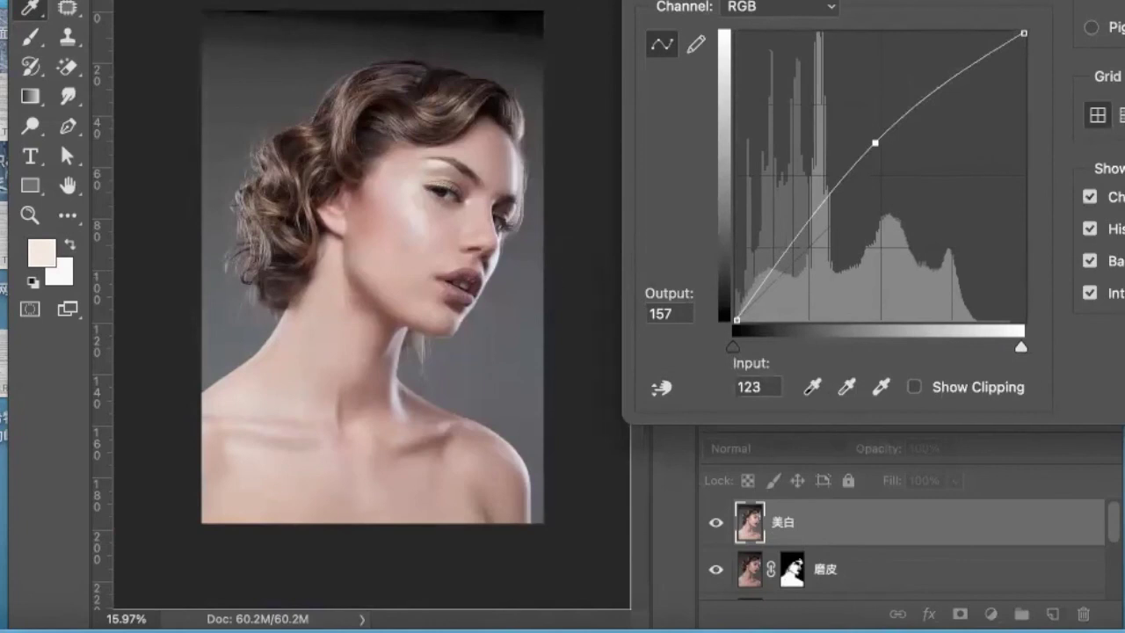
{"action": "key", "text": "b"}
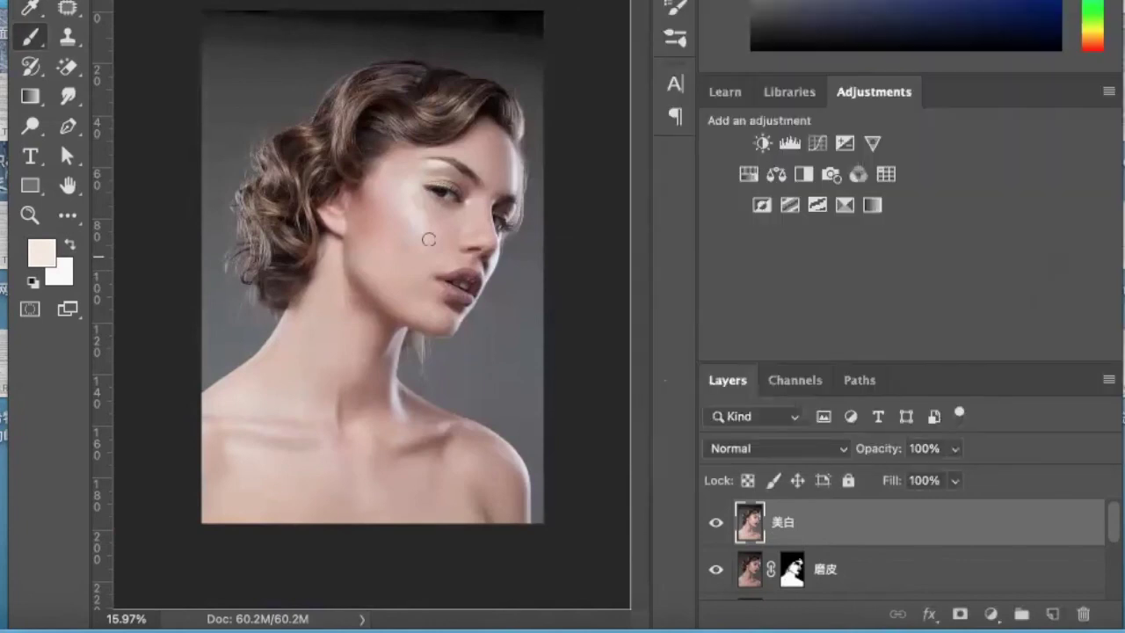
Step: Group the 磨皮, 除斑 and 祛痘 layers into Group 1 beneath 美白
{"action": "scroll", "coordinate": [428, 239], "scroll_direction": "down", "scroll_amount": 2}
{"action": "scroll", "coordinate": [428, 242], "scroll_direction": "up", "scroll_amount": 4}
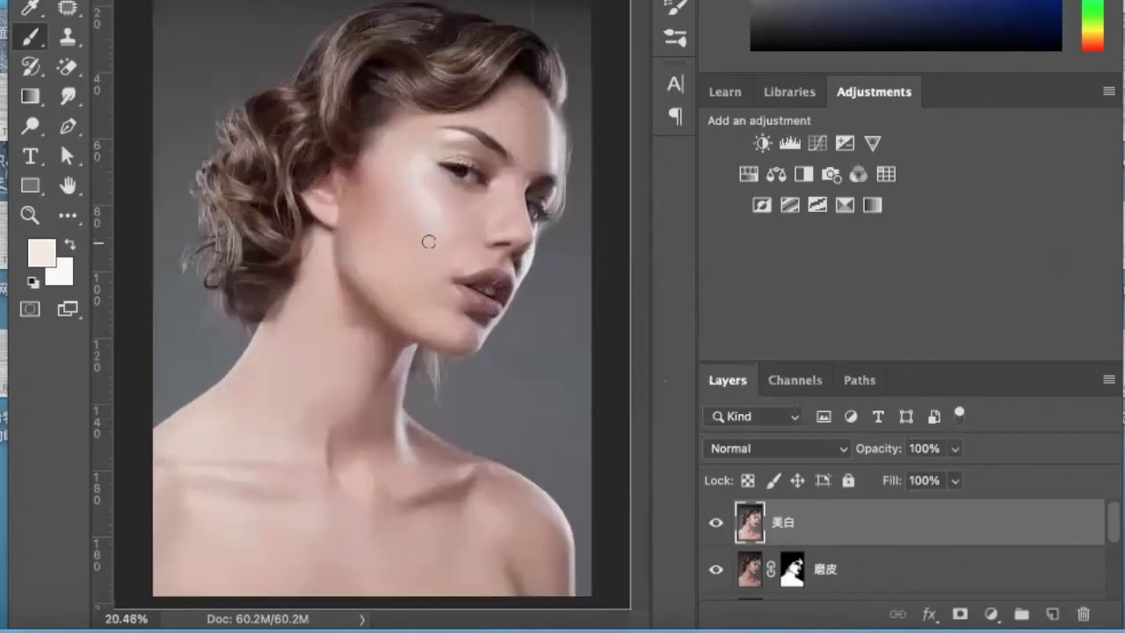
{"action": "scroll", "coordinate": [428, 242], "scroll_direction": "down", "scroll_amount": 1}
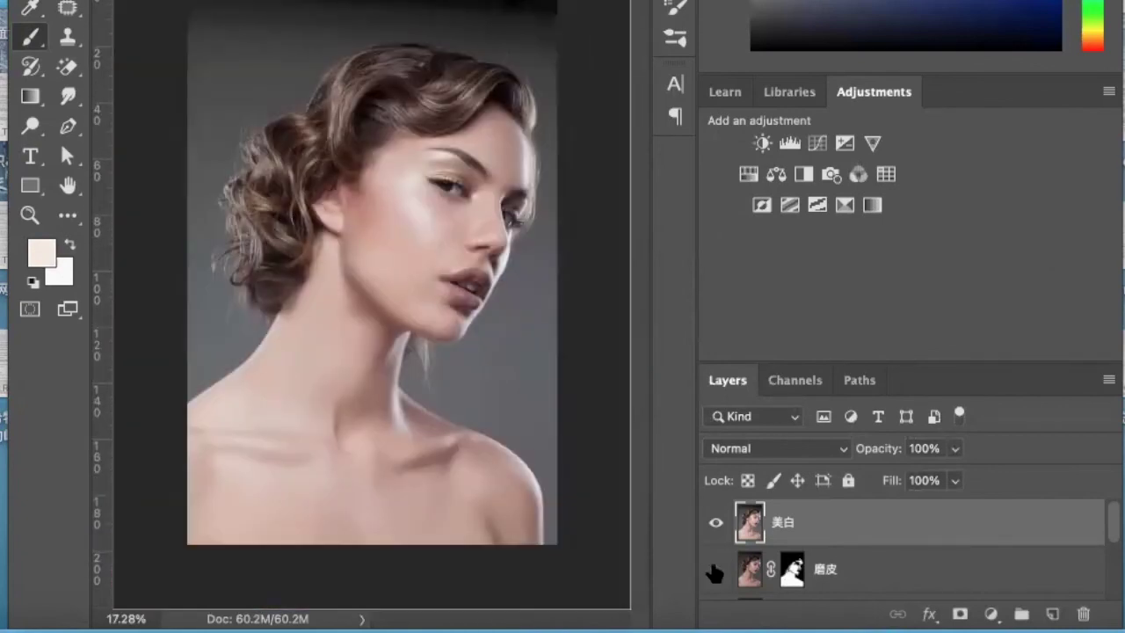
{"action": "scroll", "coordinate": [714, 573], "scroll_direction": "down", "scroll_amount": 1}
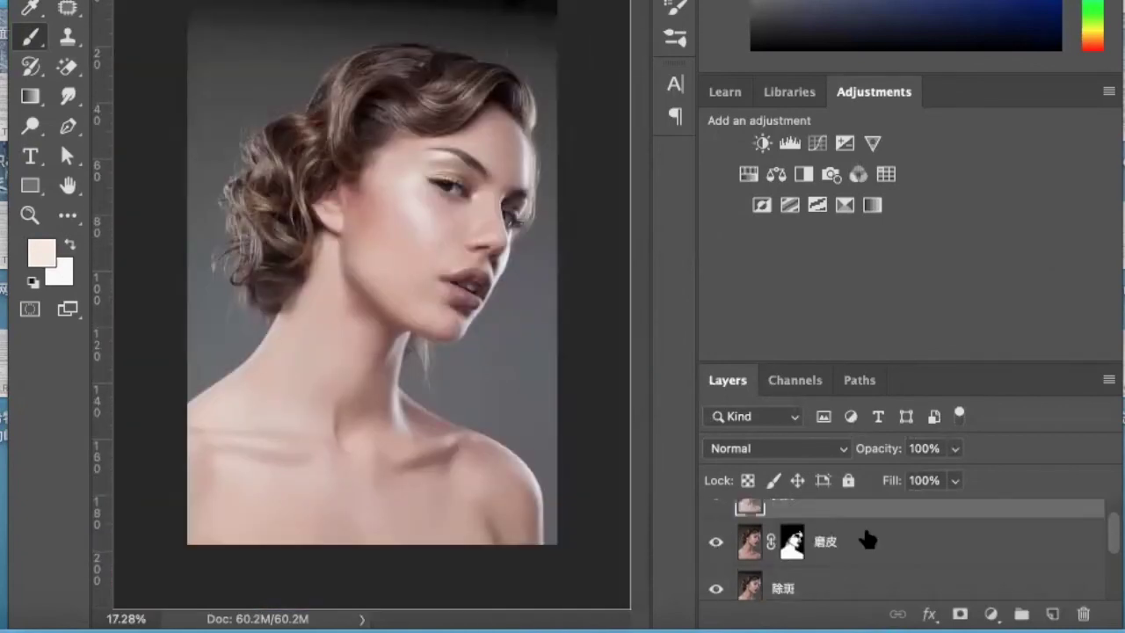
{"action": "scroll", "coordinate": [867, 539], "scroll_direction": "down", "scroll_amount": 2}
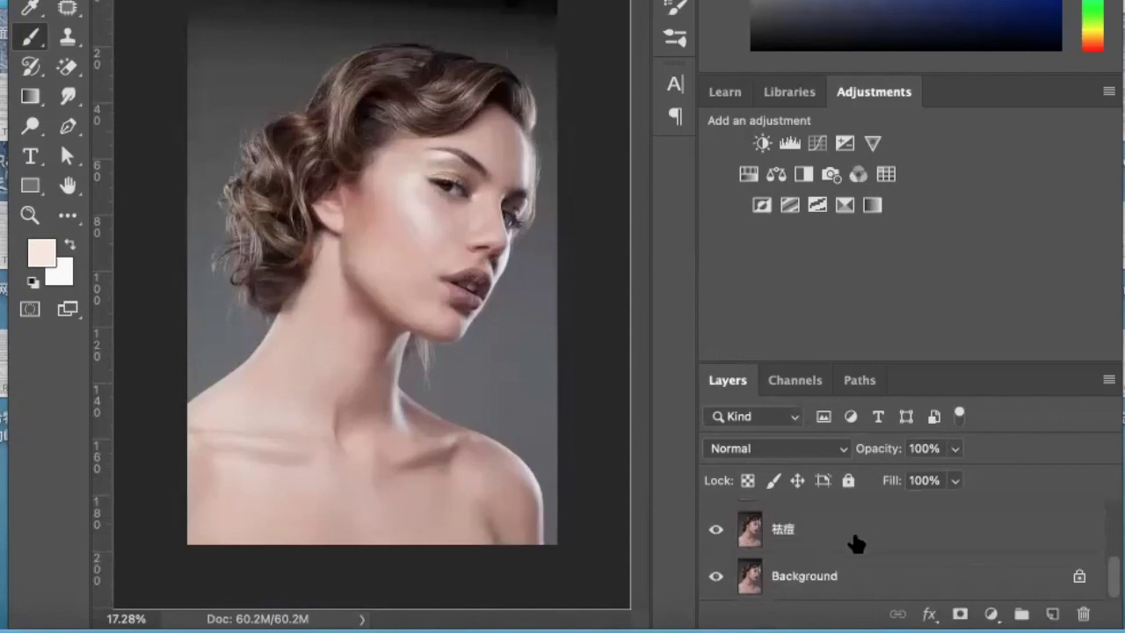
{"action": "left_click", "coordinate": [853, 540], "text": "shift"}
{"action": "left_click", "coordinate": [1021, 613]}
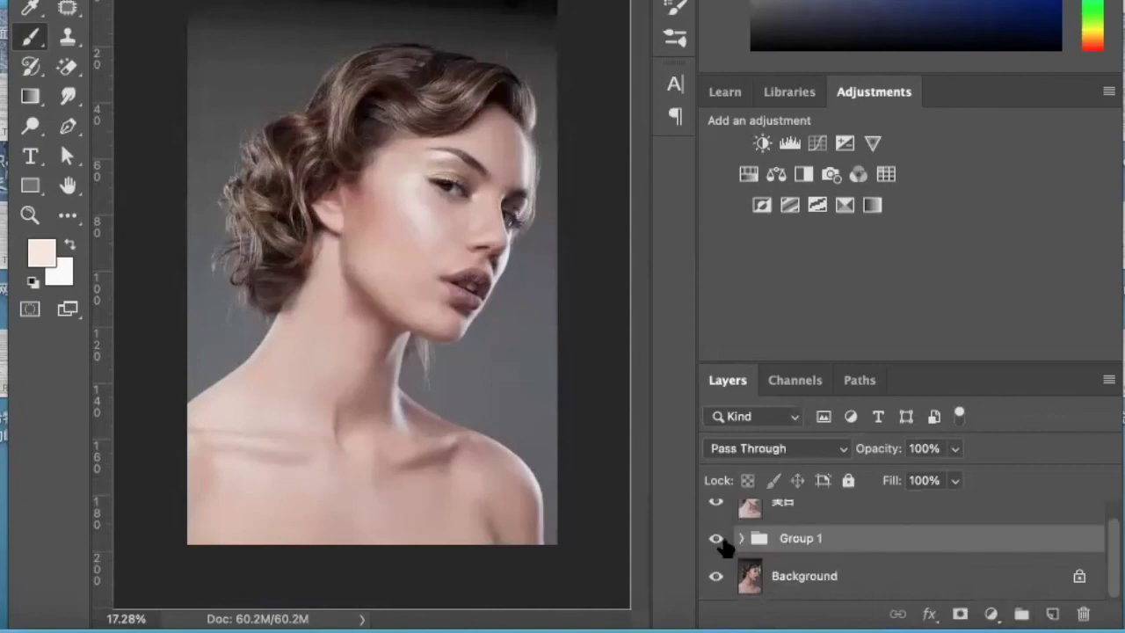
Step: Hide Group 1 and toggle 美白's visibility to compare before and after
{"action": "left_click", "coordinate": [716, 538]}
{"action": "scroll", "coordinate": [716, 538], "scroll_direction": "up", "scroll_amount": 1}
{"action": "left_click", "coordinate": [716, 523]}
{"action": "left_click", "coordinate": [715, 525]}
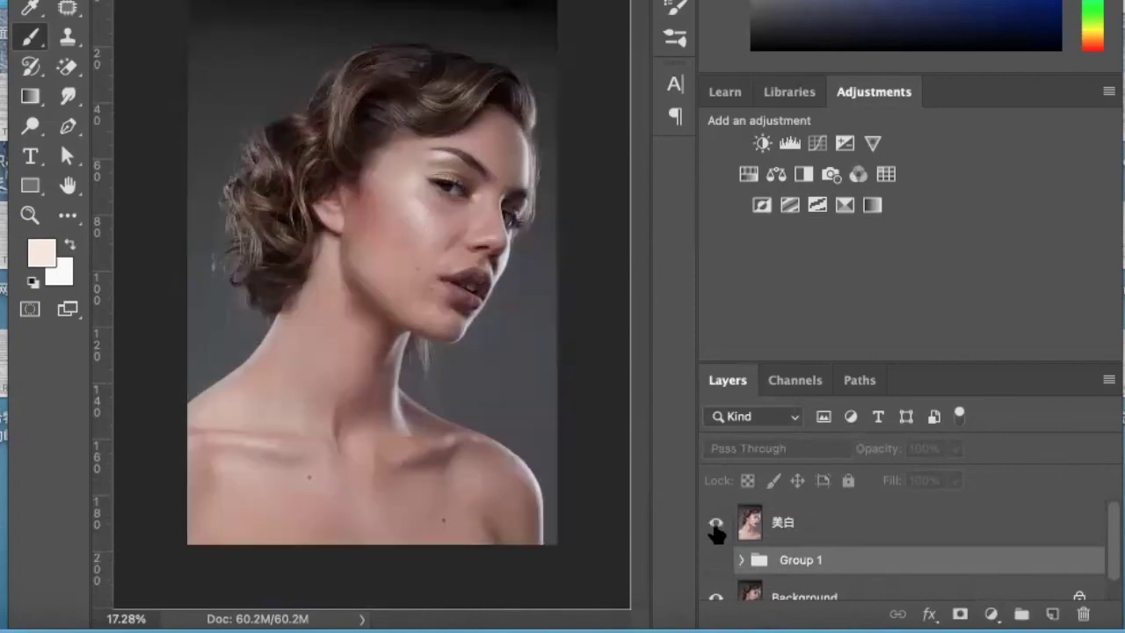
{"action": "left_click", "coordinate": [715, 525]}
{"action": "left_click", "coordinate": [716, 525]}
{"action": "left_click", "coordinate": [715, 525]}
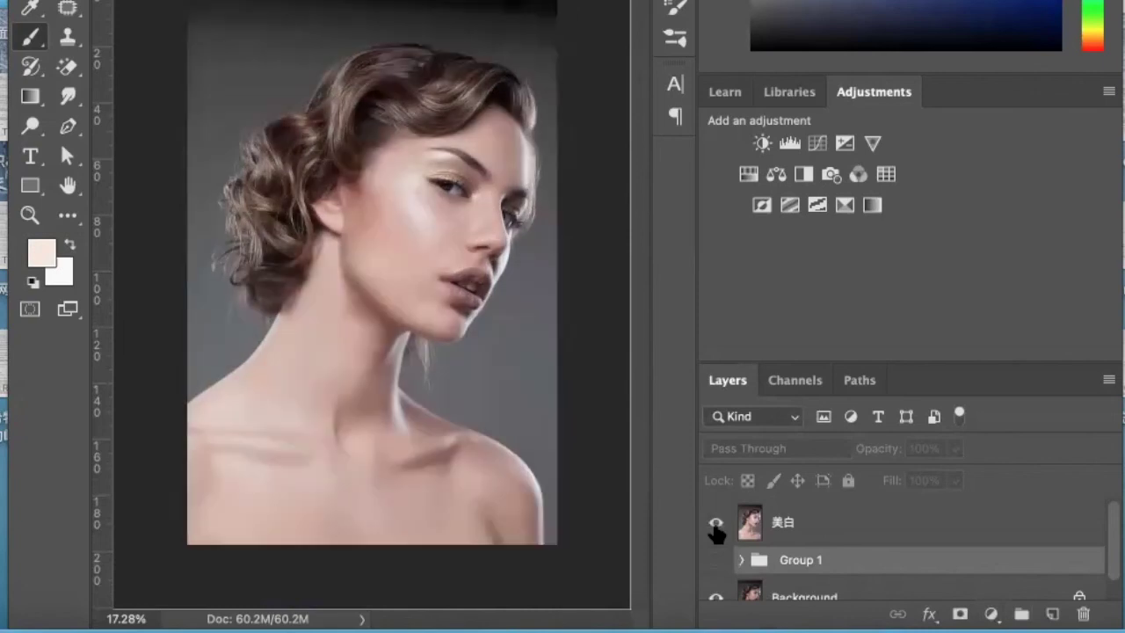